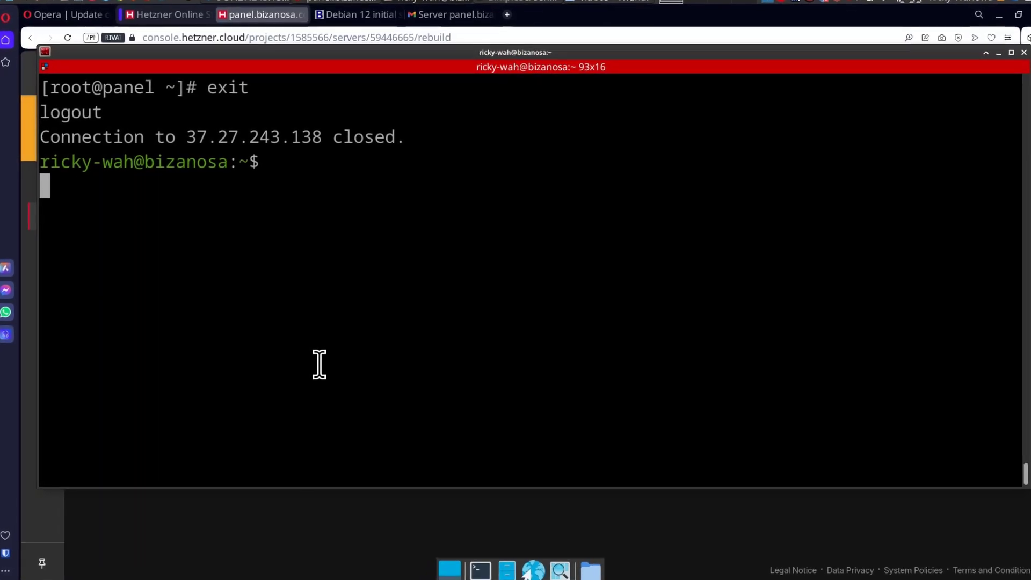
type("ssh root@37.27.243.138")
key("Return")
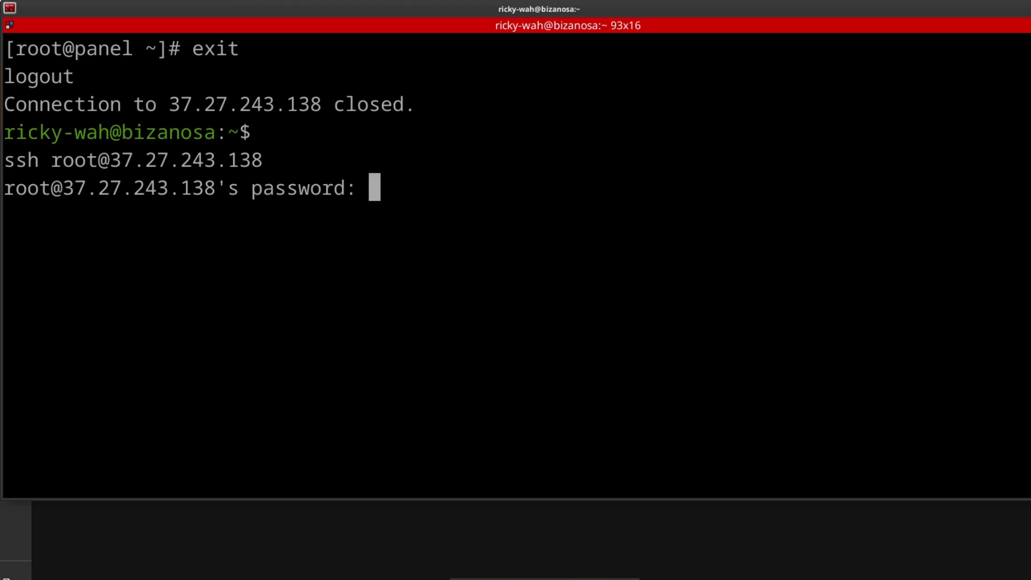
key("ctrl+c")
key("ctrl+l")
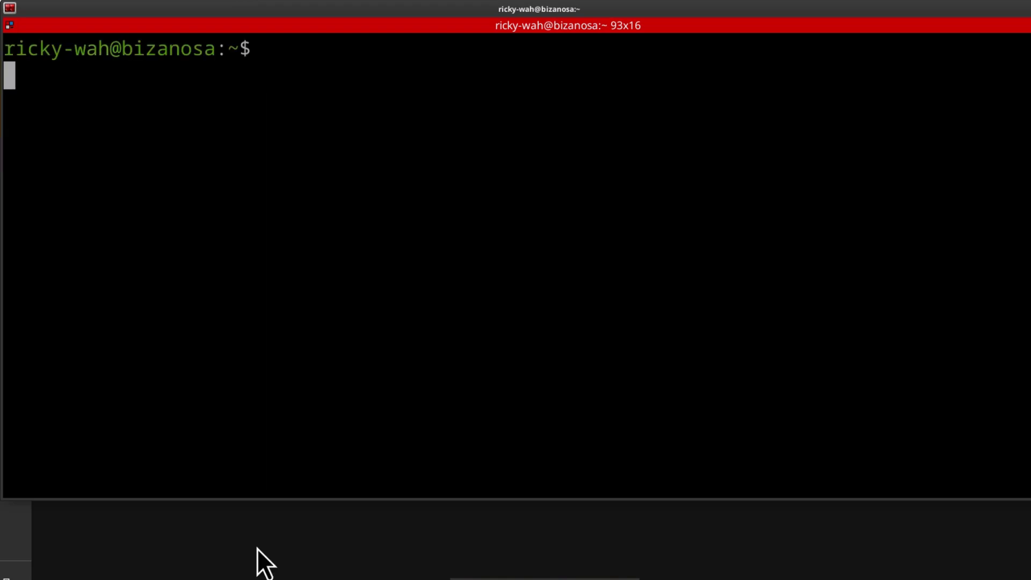
key("alt+Tab")
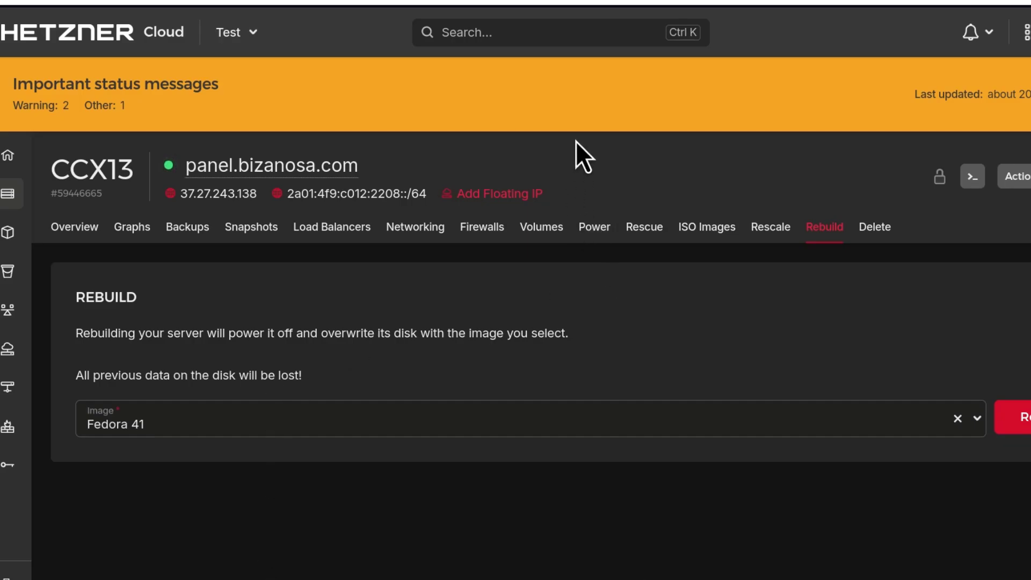
- Start a new firewall from panel.bizanosa.com's Firewalls tab and review its default inbound and outbound rules
left_click(37, 203)
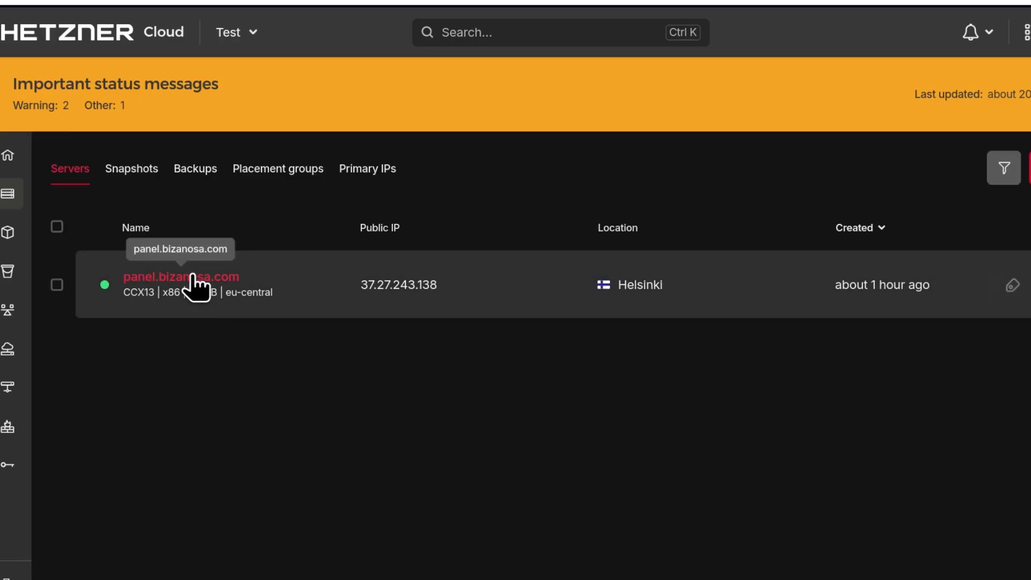
left_click(190, 277)
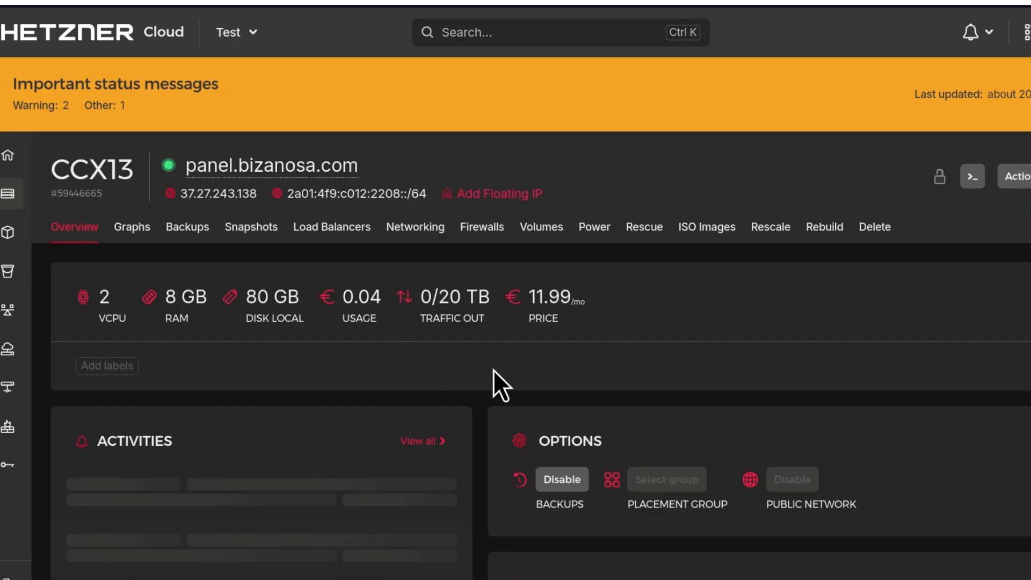
left_click(484, 240)
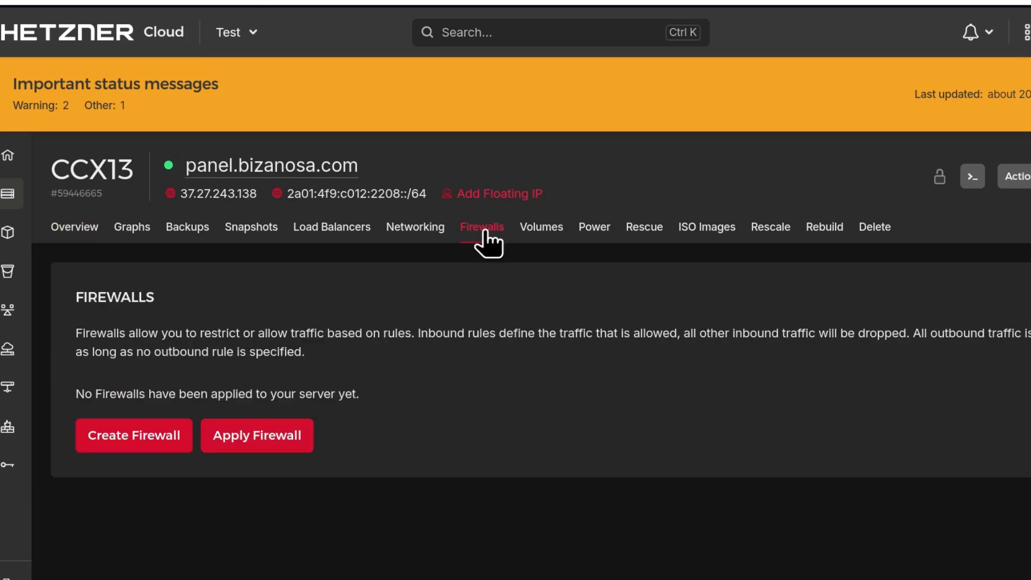
left_click(135, 439)
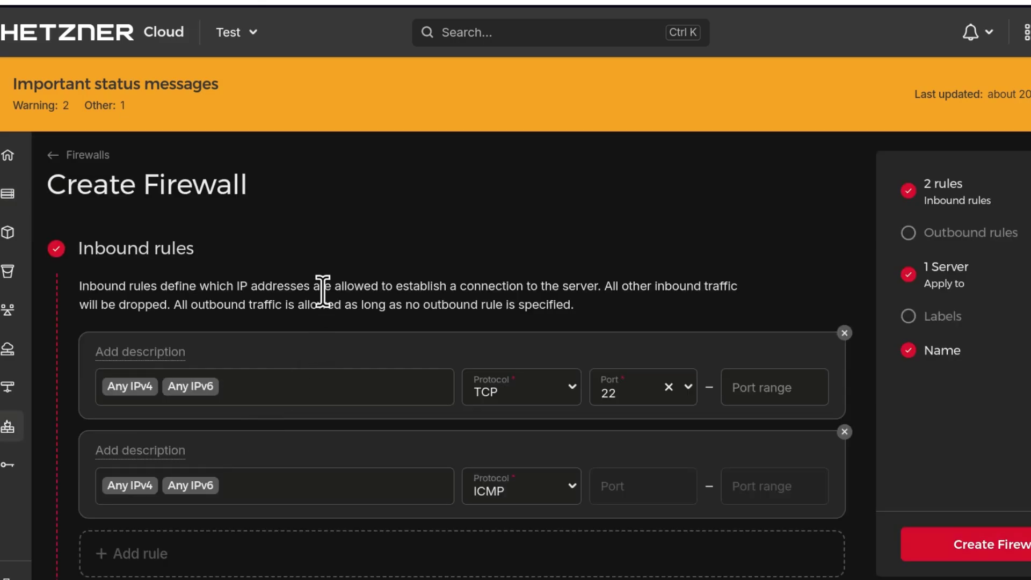
scroll(291, 263, "down", 4)
scroll(299, 276, "up", 3)
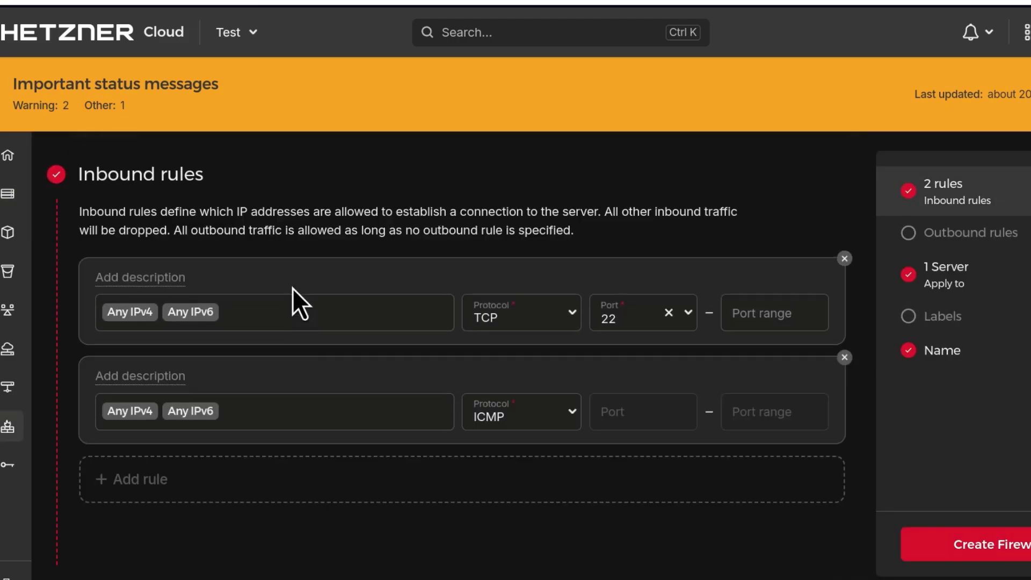
scroll(293, 288, "up", 1)
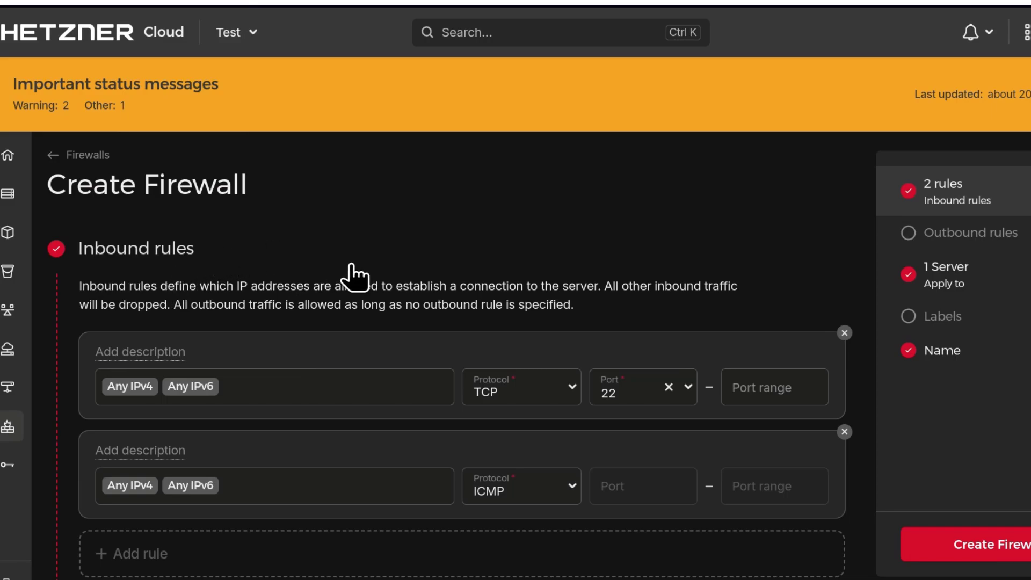
scroll(257, 265, "down", 5)
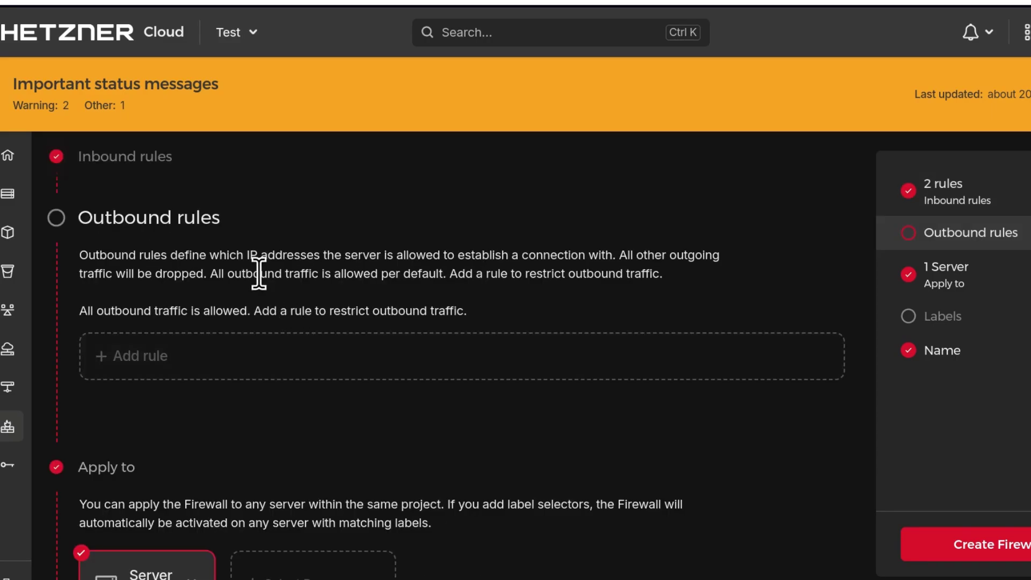
left_click_drag(216, 273, 268, 275)
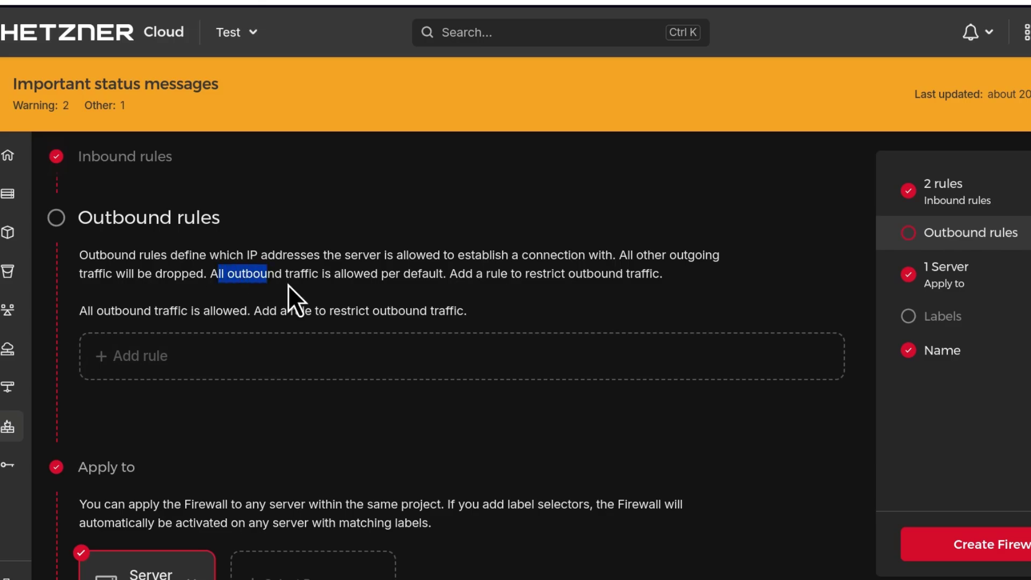
left_click_drag(378, 275, 437, 283)
left_click(437, 282)
scroll(464, 360, "up", 1)
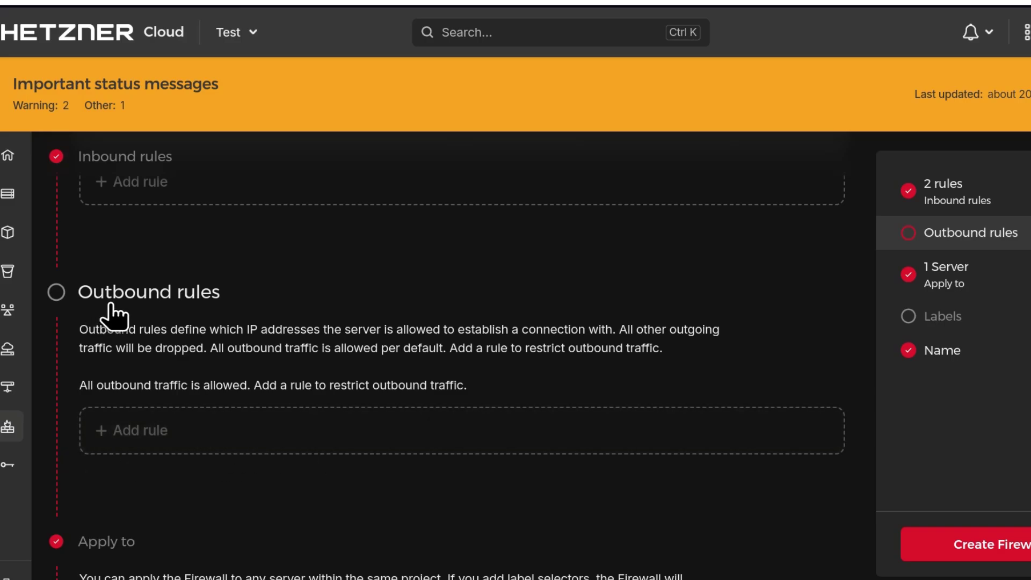
scroll(181, 385, "up", 1)
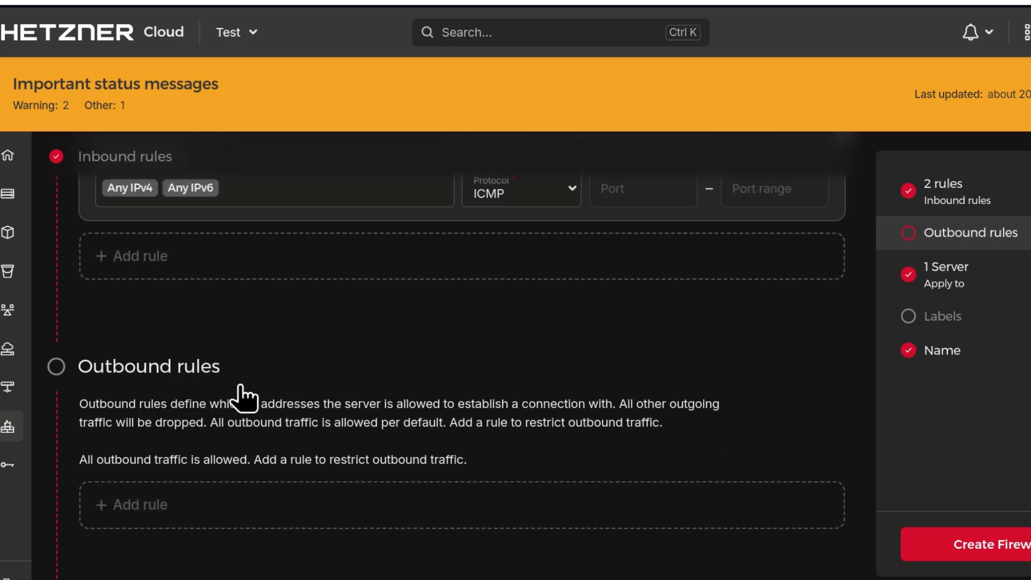
scroll(357, 397, "up", 2)
scroll(369, 403, "up", 2)
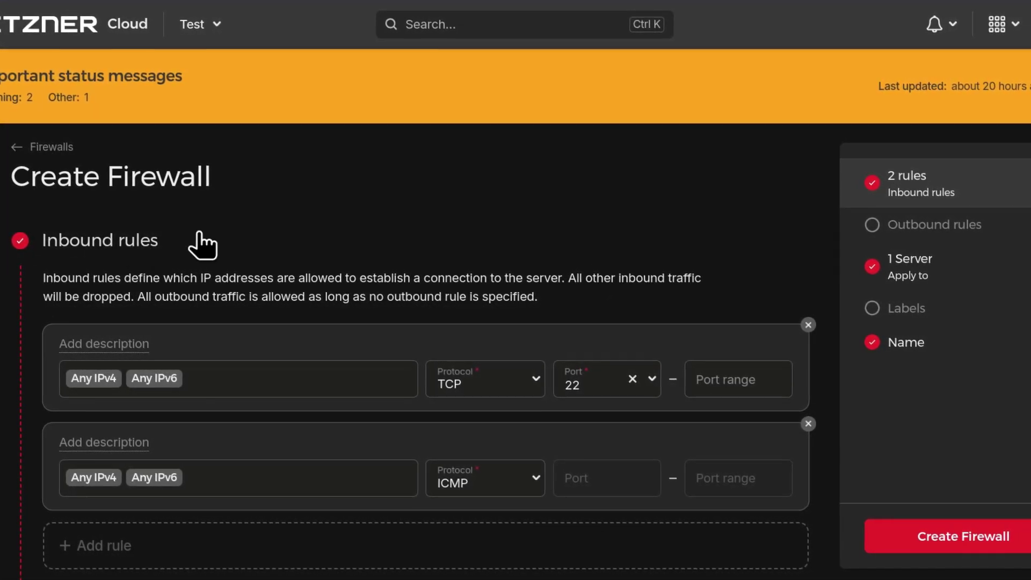
scroll(421, 239, "down", 2)
scroll(295, 317, "up", 2)
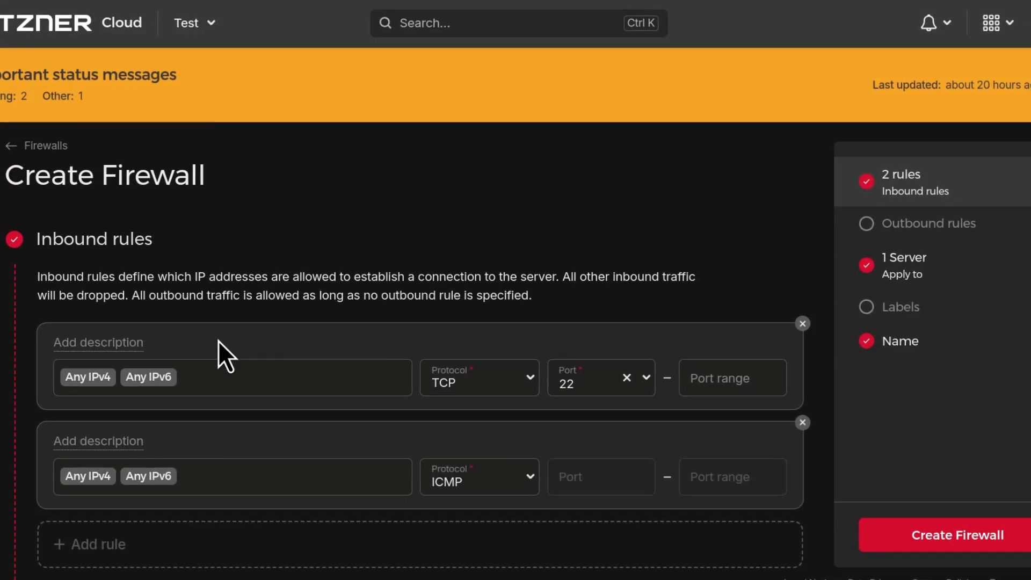
scroll(183, 407, "down", 2)
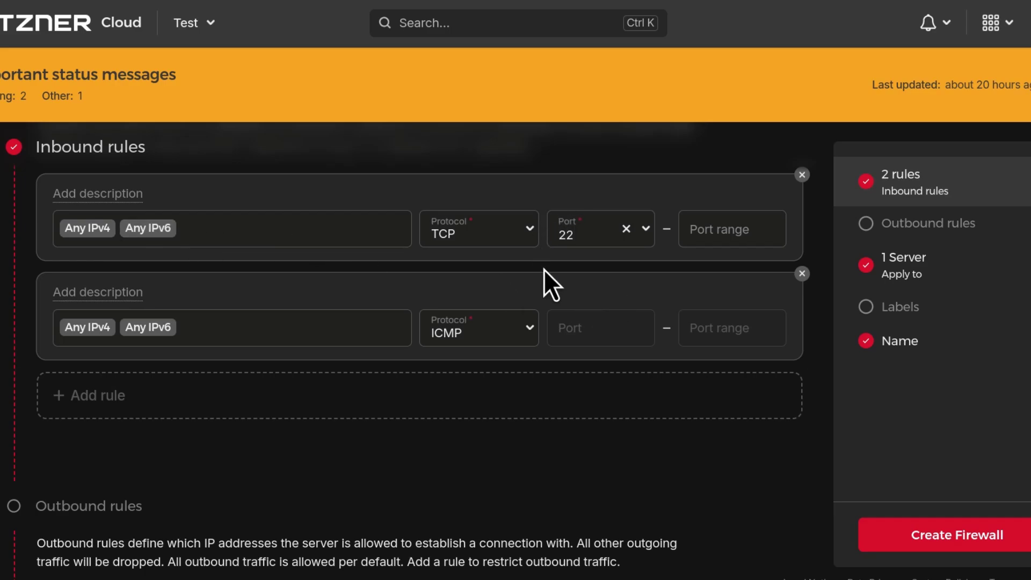
scroll(456, 296, "down", 2)
scroll(336, 320, "up", 3)
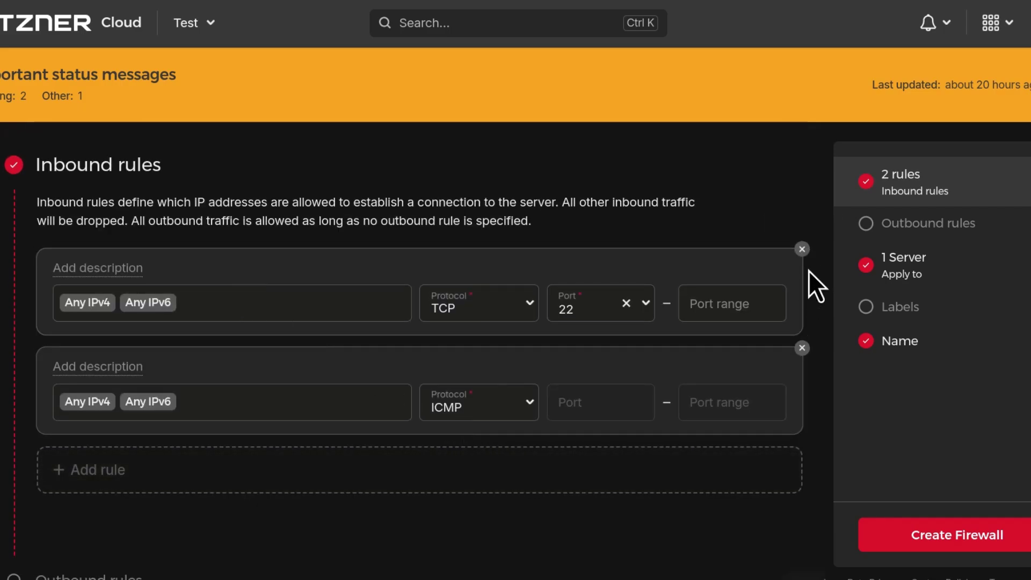
- Delete the TCP 22 rule and add inbound TCP rules for ports 80 and 443
left_click(803, 250)
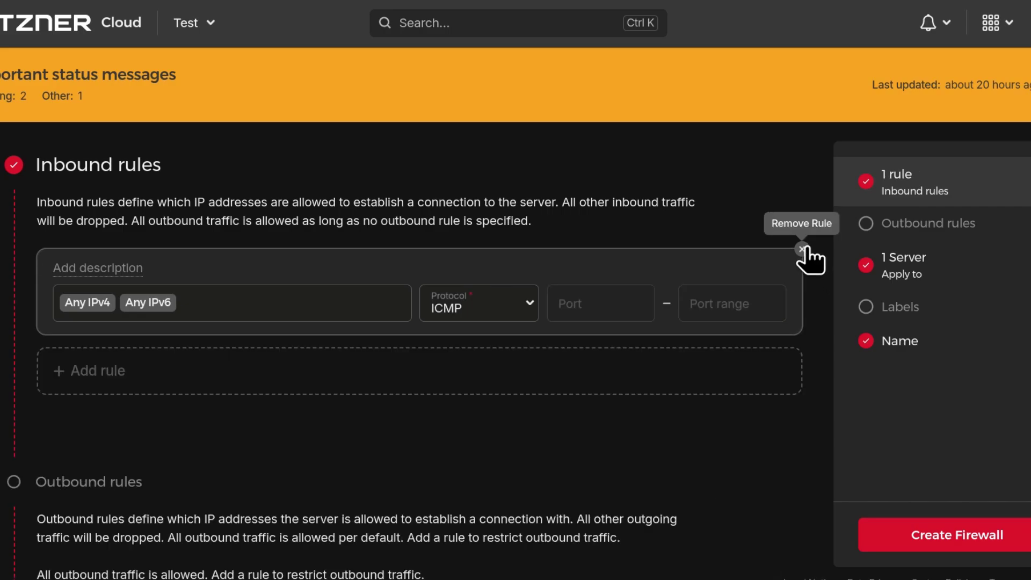
left_click(100, 371)
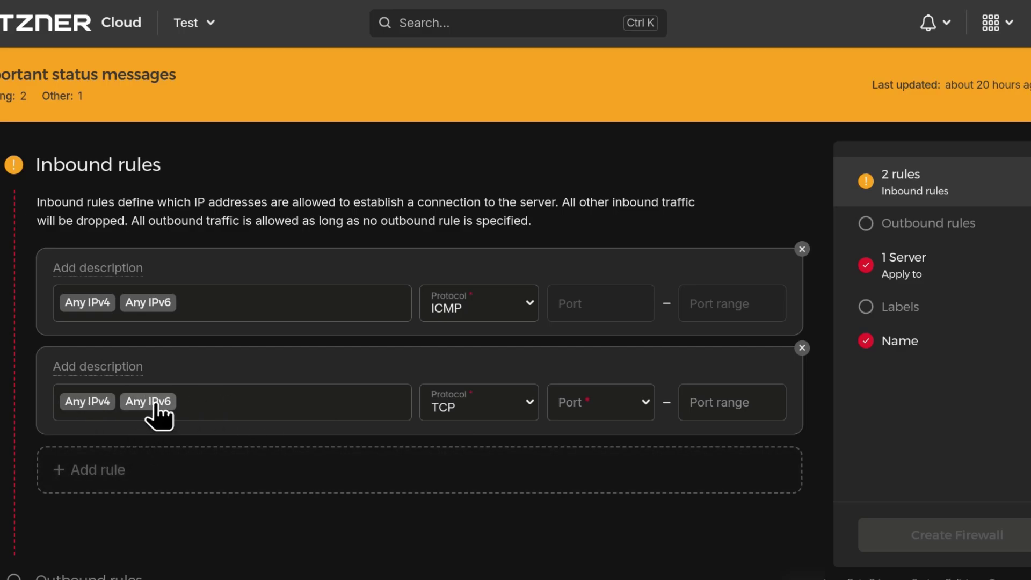
left_click(503, 407)
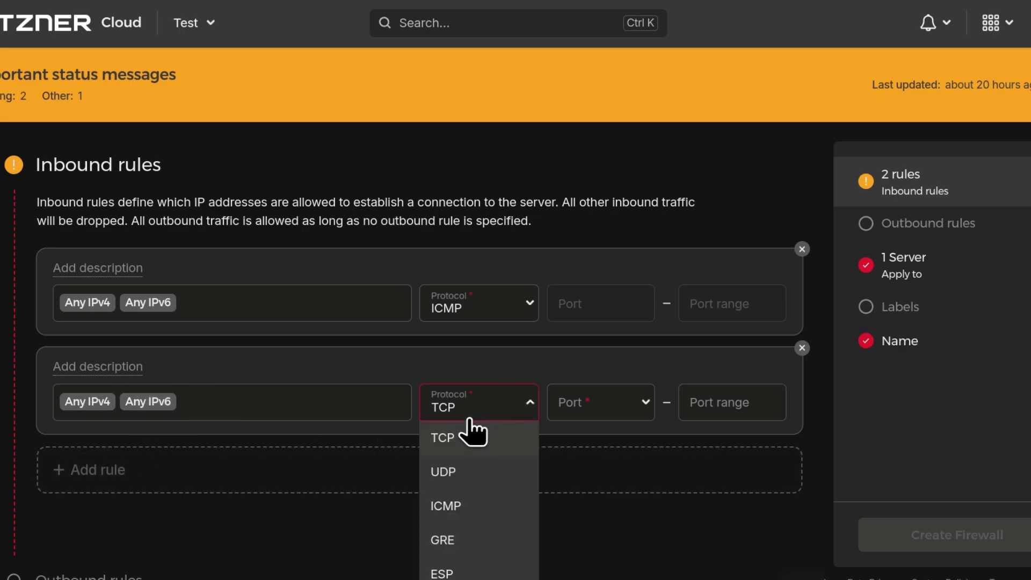
left_click(607, 403)
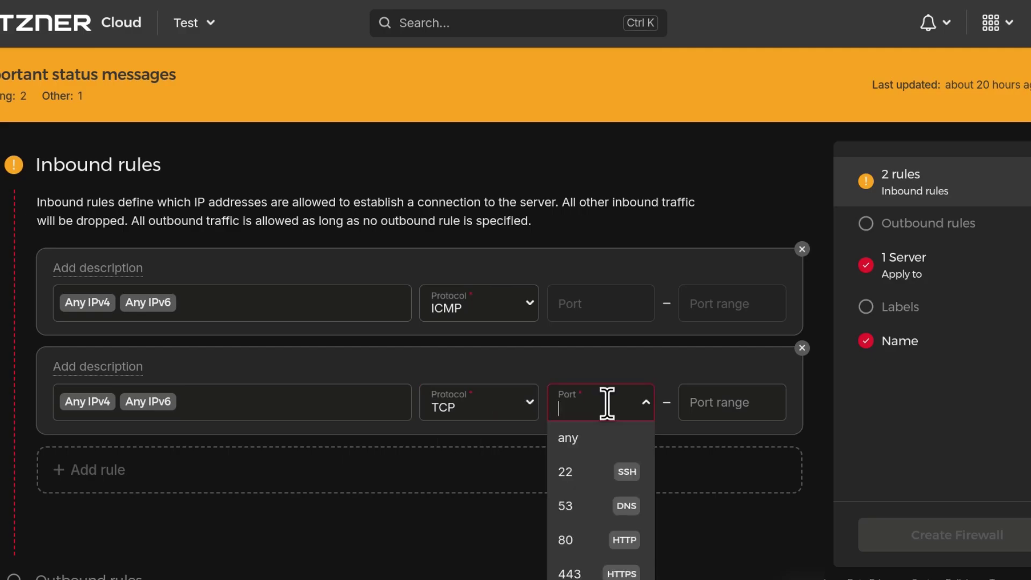
left_click(588, 539)
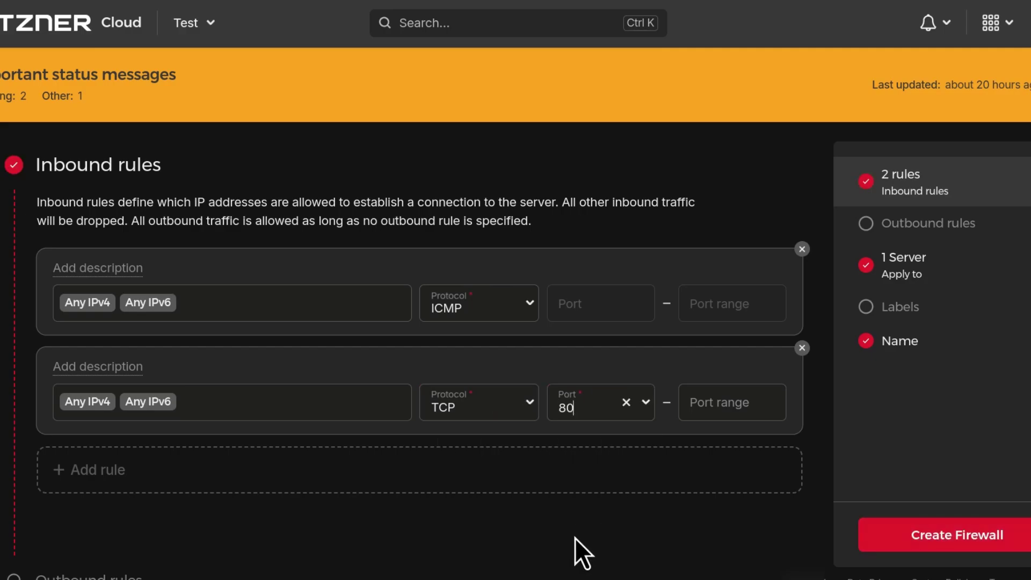
left_click(81, 475)
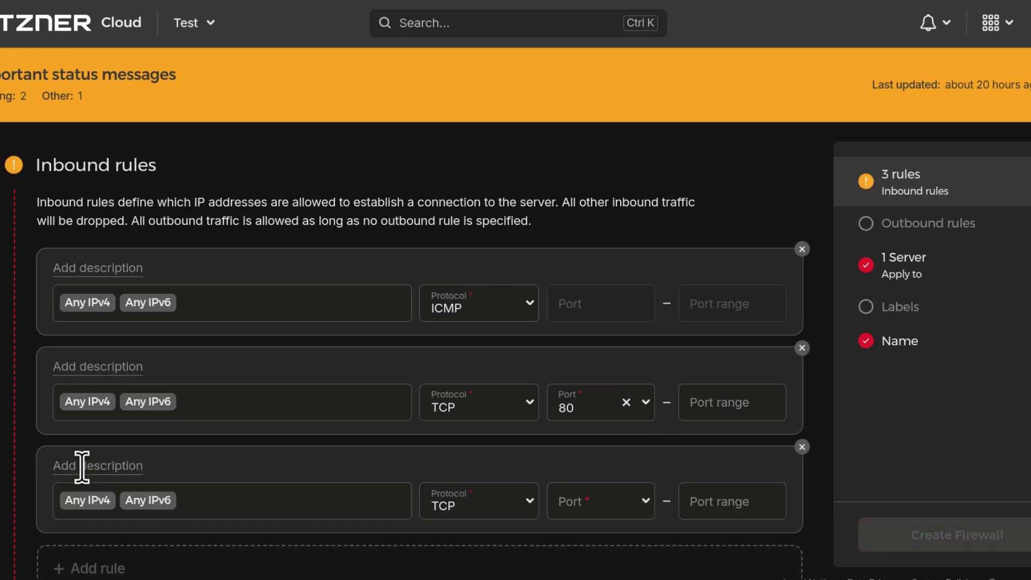
left_click(649, 509)
scroll(812, 478, "down", 4)
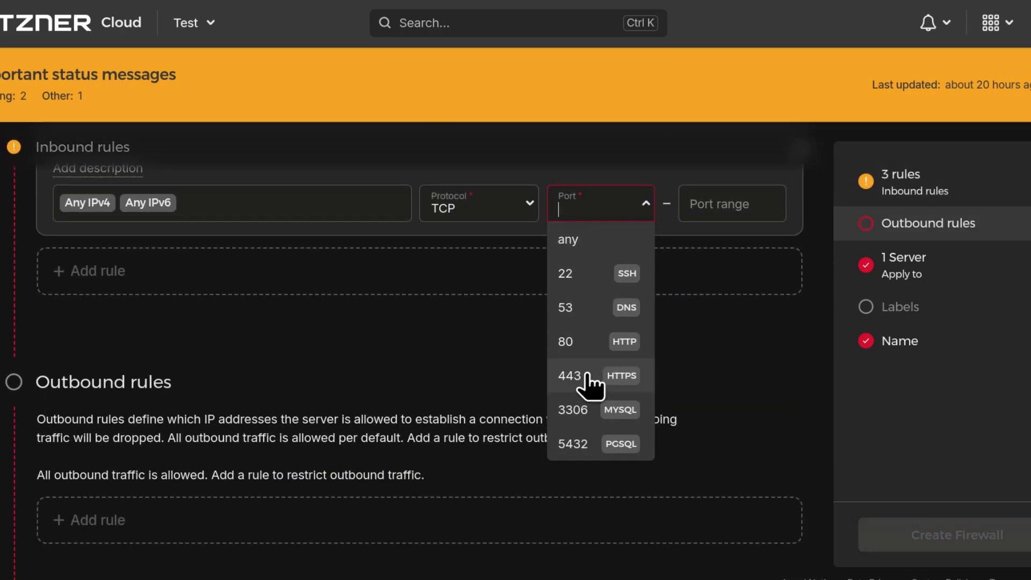
left_click(586, 376)
scroll(593, 379, "up", 3)
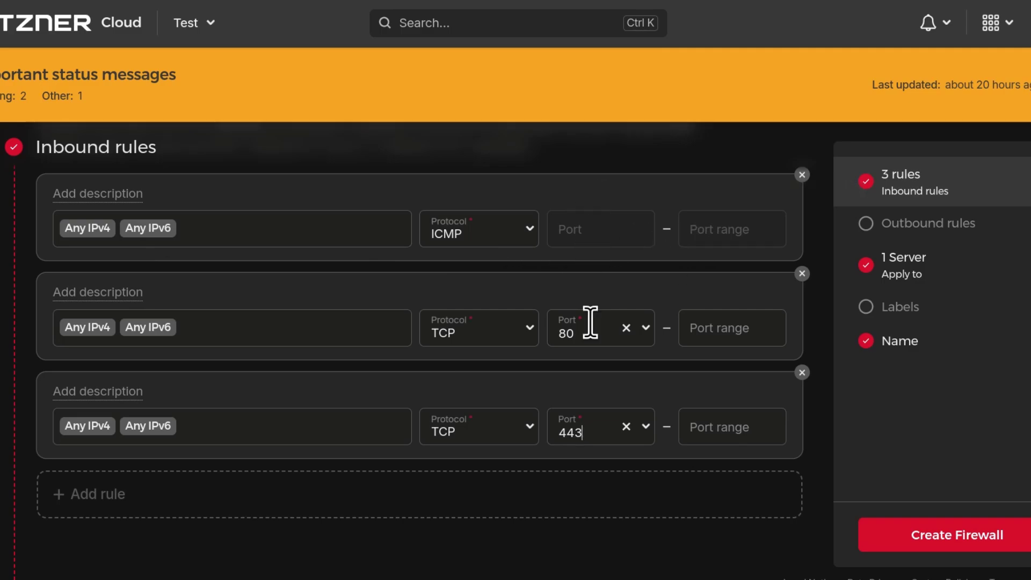
scroll(541, 389, "down", 3)
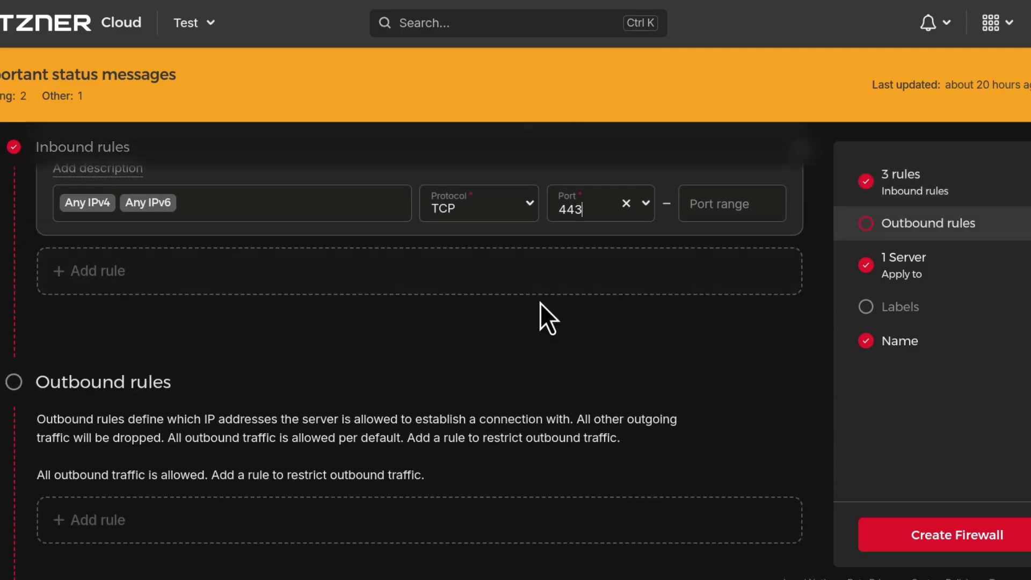
scroll(387, 330, "down", 3)
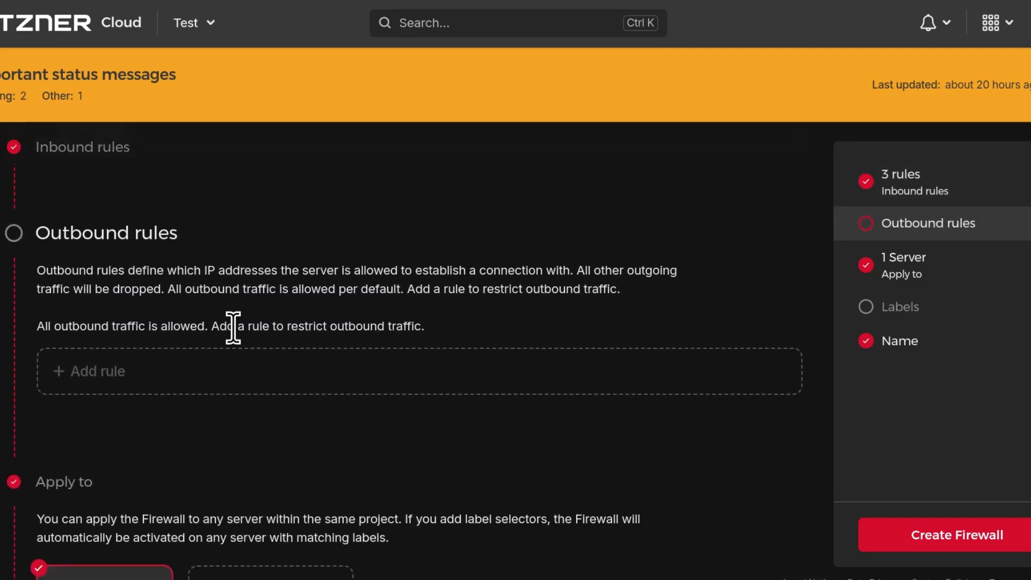
scroll(468, 314, "down", 1)
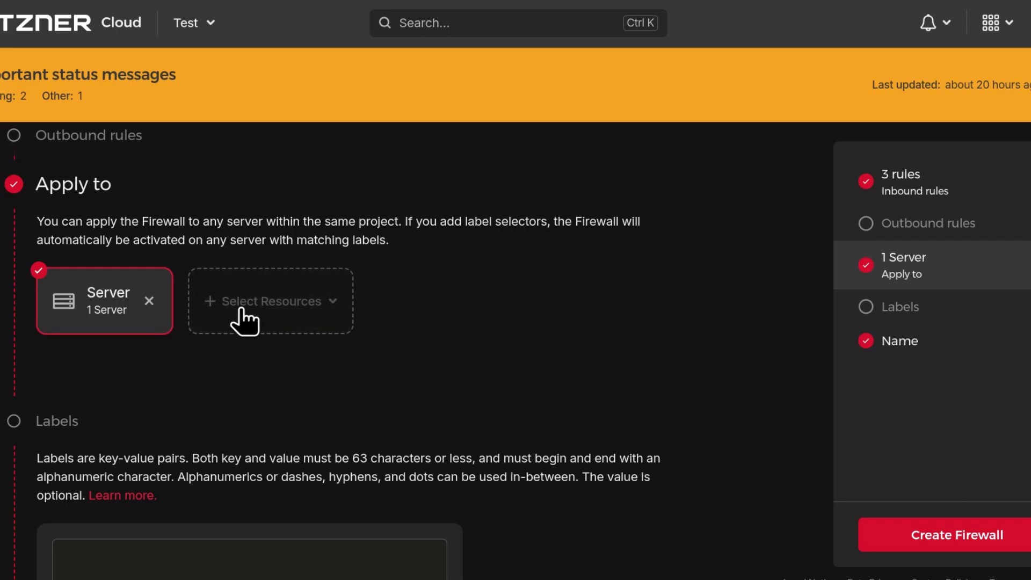
- Apply the firewall to the panel.bizanosa.com server
left_click(284, 306)
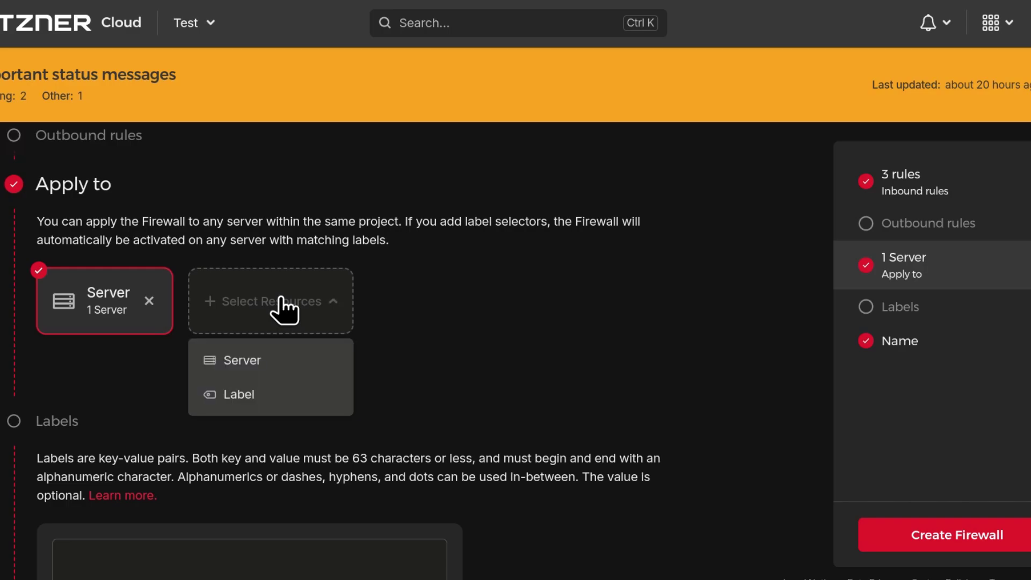
left_click(246, 363)
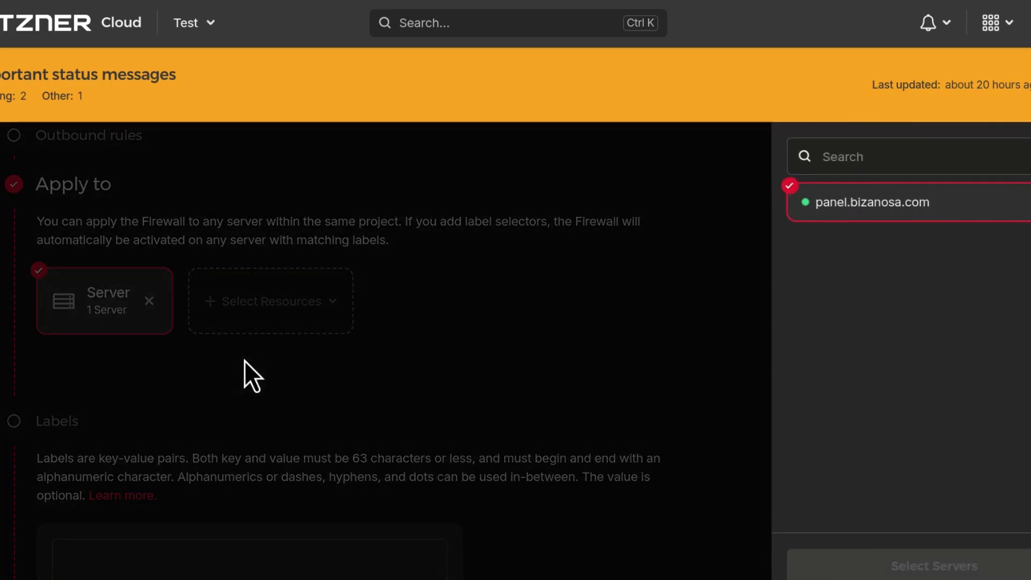
left_click(876, 212)
left_click(931, 565)
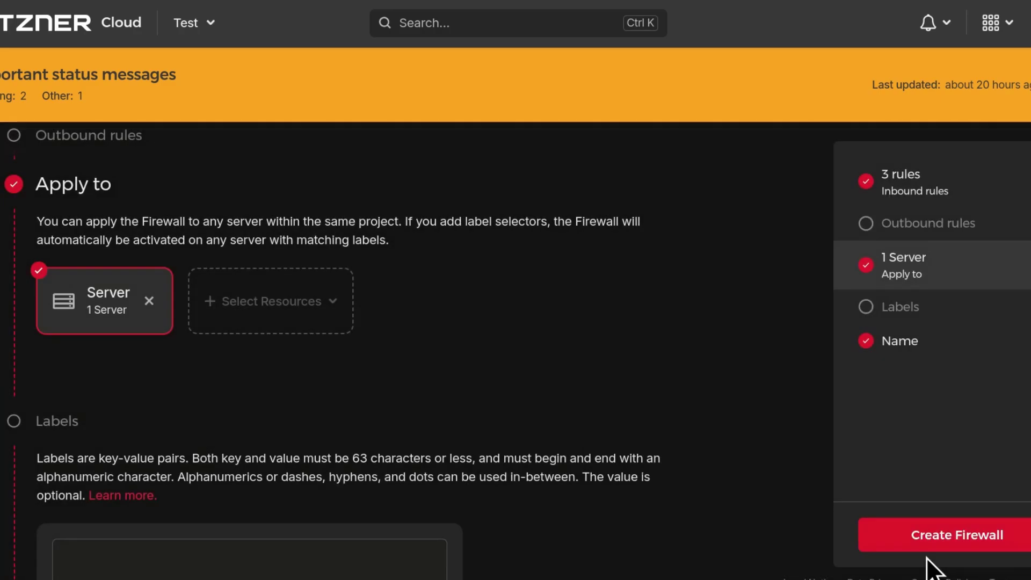
scroll(518, 352, "down", 2)
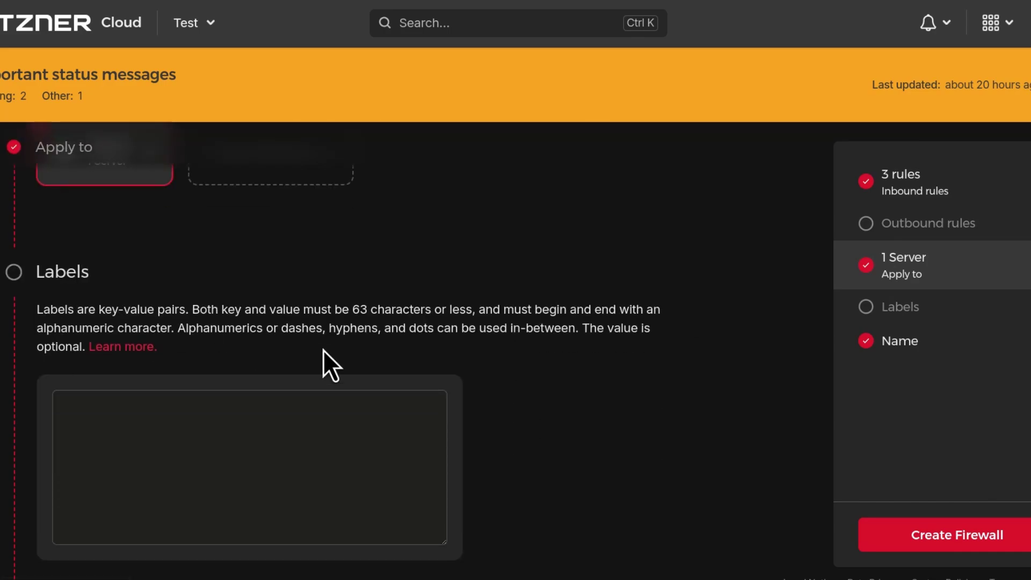
scroll(403, 379, "down", 1)
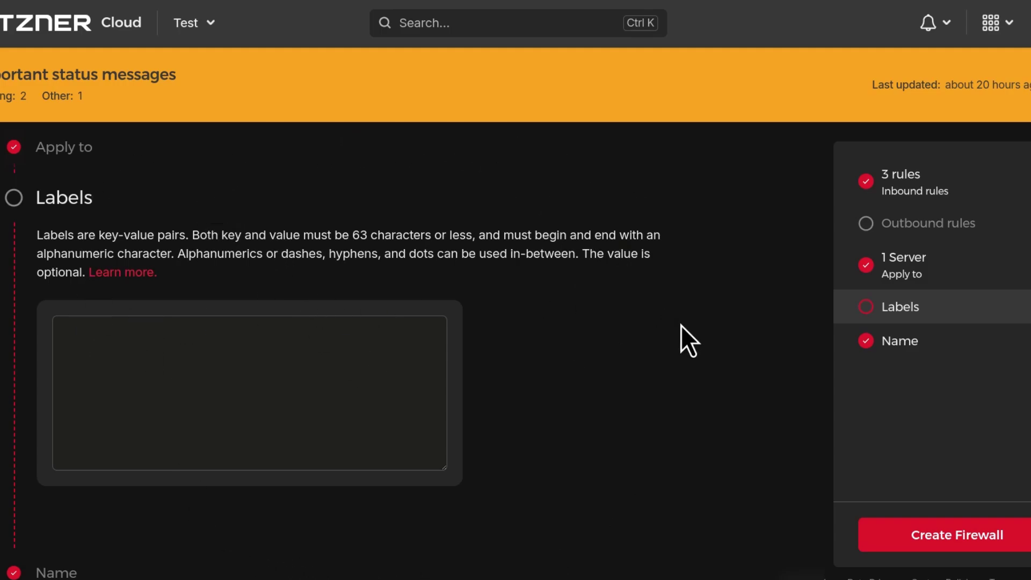
scroll(690, 338, "down", 2)
- Replace the default name 'firewall-1' with 'sample' and create the firewall
left_click(130, 260)
key("ctrl+a")
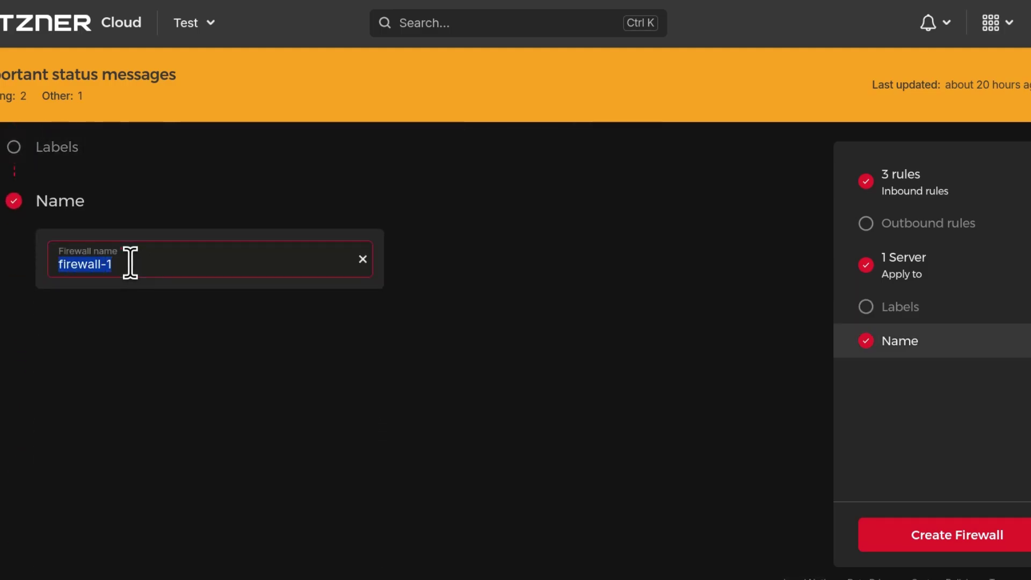
type("sample")
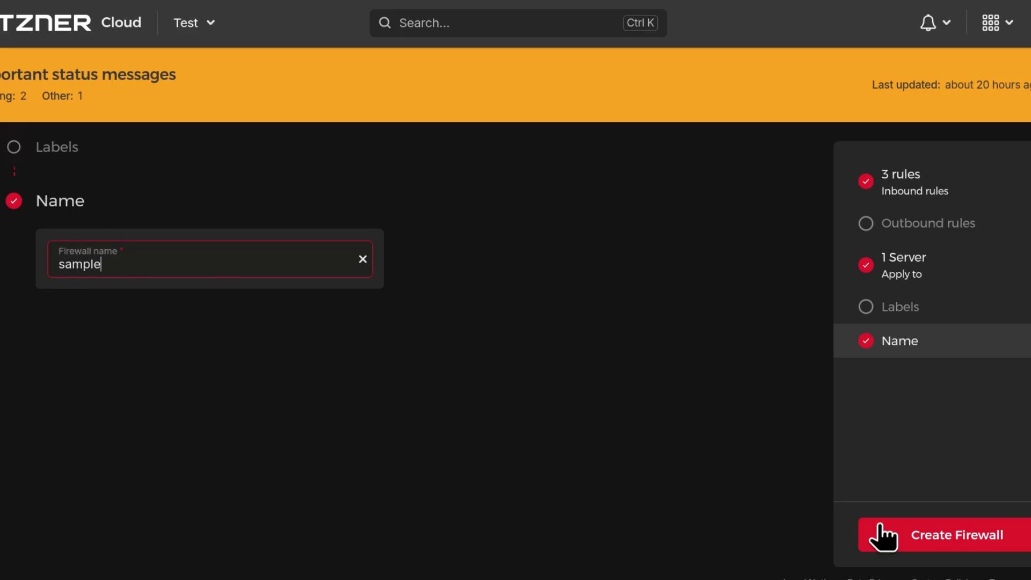
left_click(954, 535)
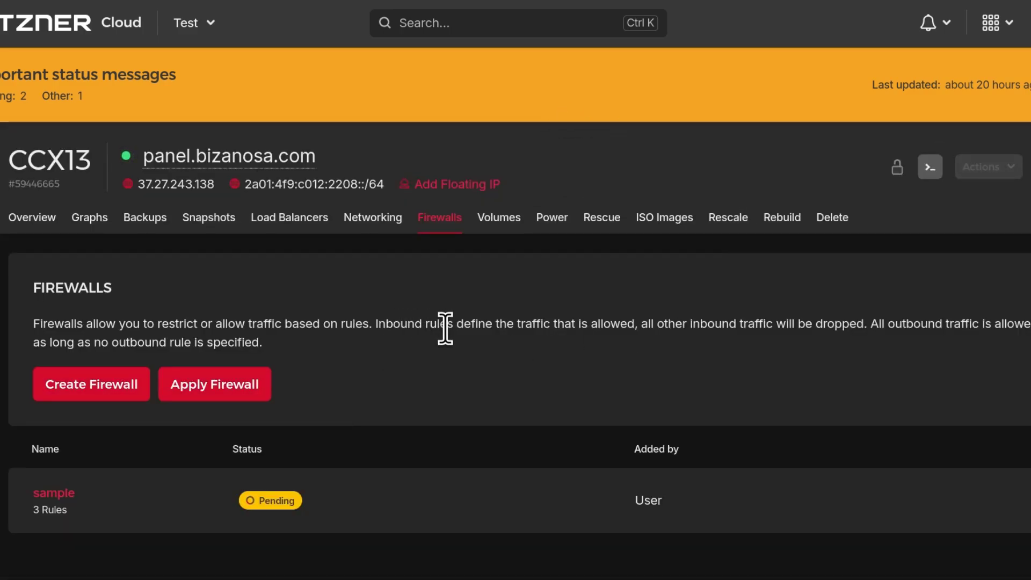
scroll(445, 330, "down", 1)
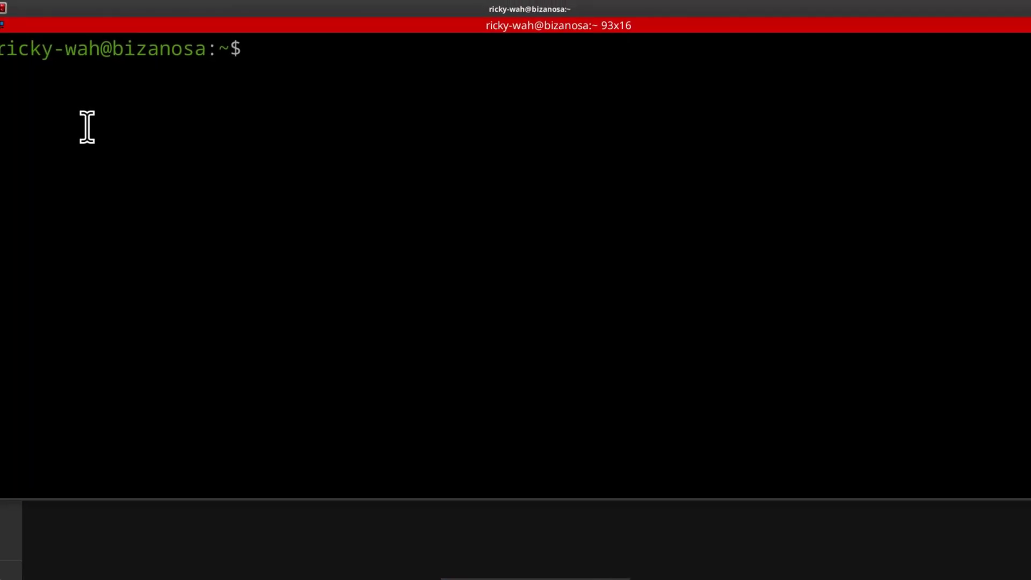
key("ctrl+shift+v")
key("Return")
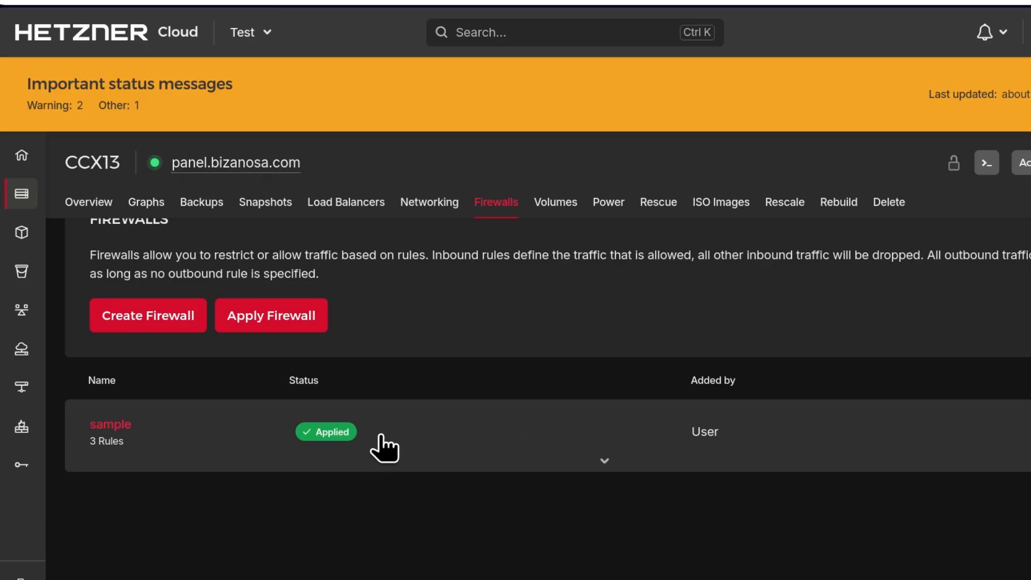
- Expand the 'sample' firewall to check its ICMP, TCP 80 and TCP 443 inbound rules
left_click(403, 440)
scroll(483, 403, "down", 2)
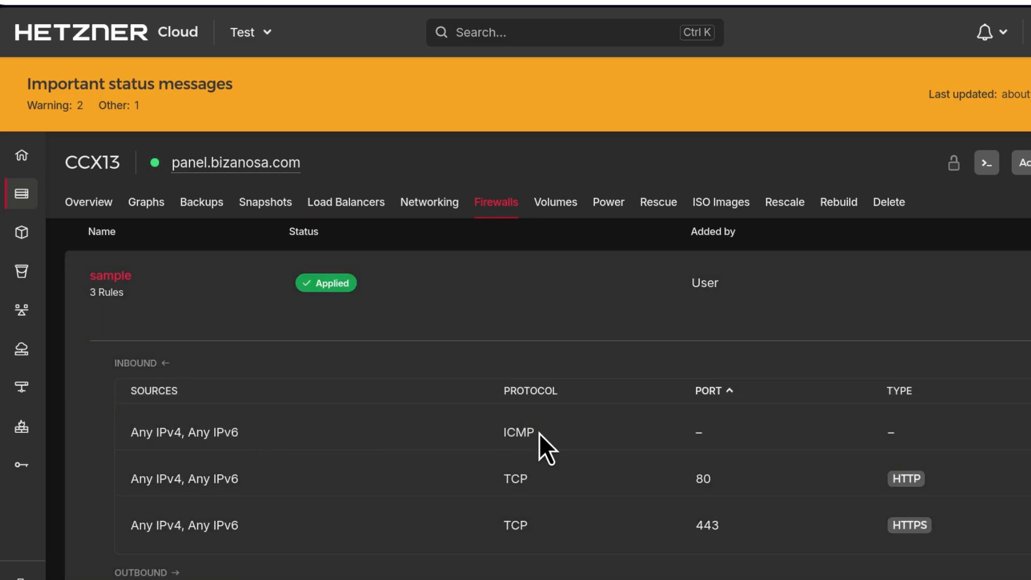
scroll(531, 422, "down", 2)
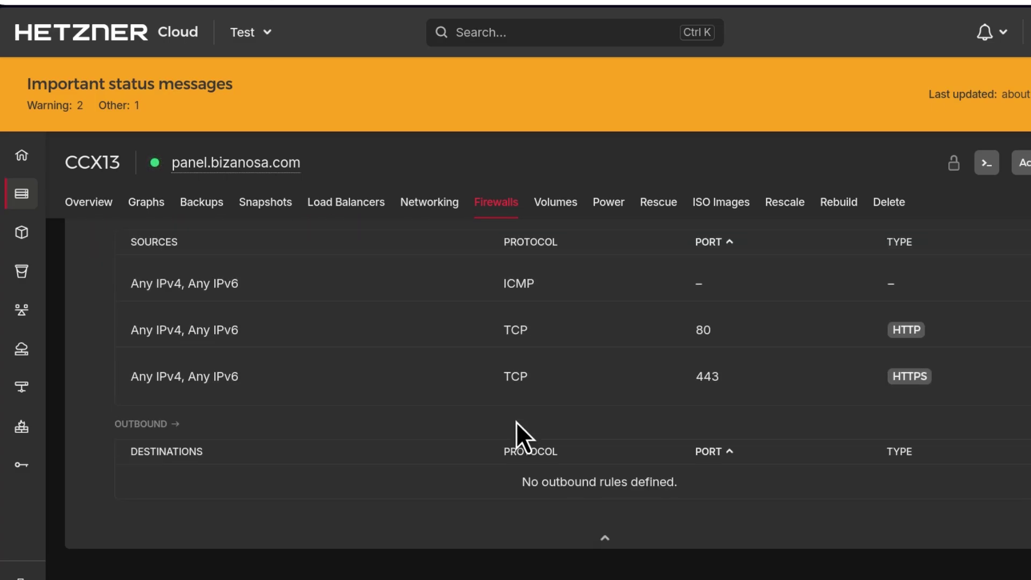
scroll(371, 363, "up", 1)
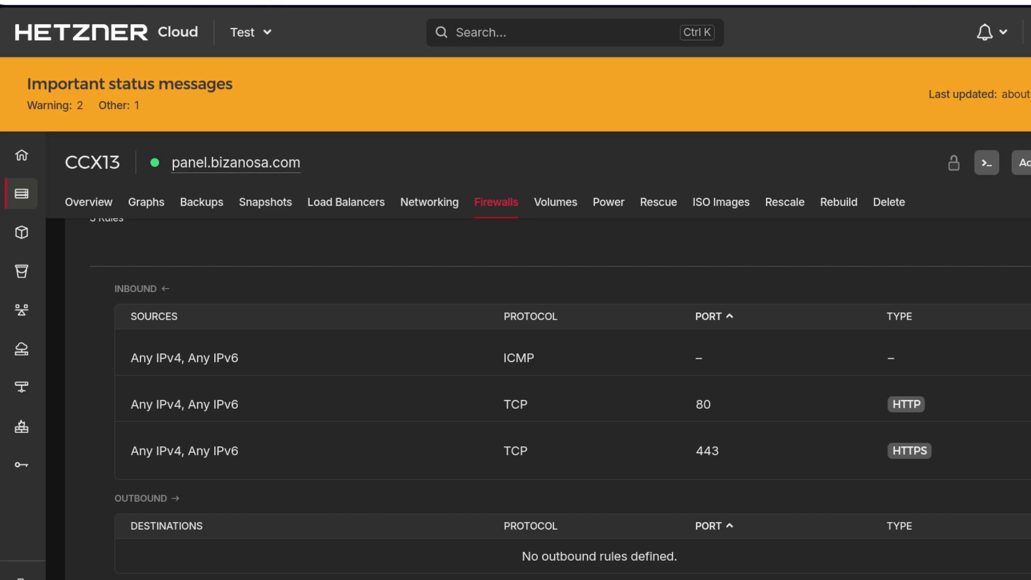
key("alt+Tab")
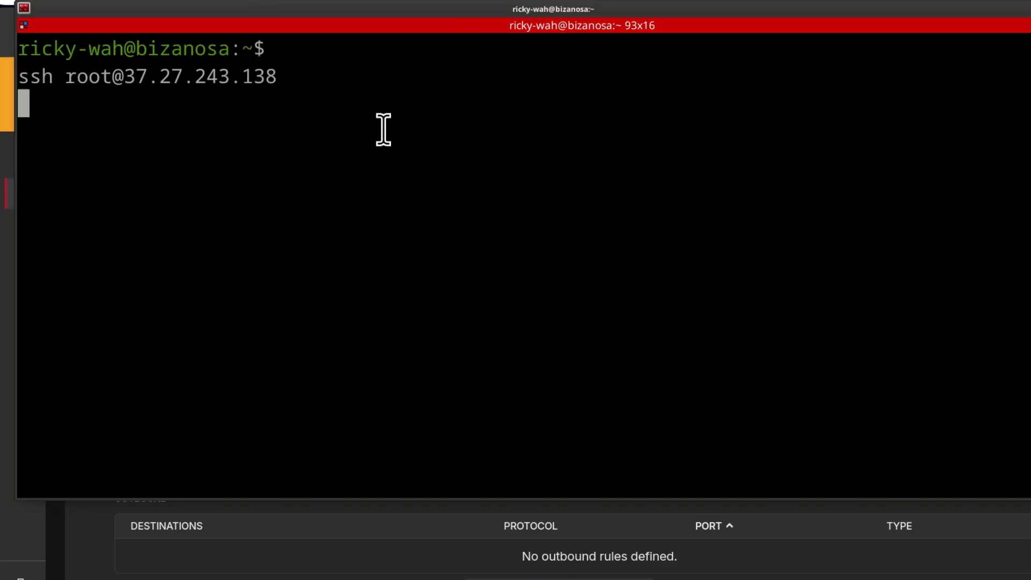
- Cancel the stalled SSH and ping 37.27.243.138, getting 8 replies with 0% loss
key("ctrl+c")
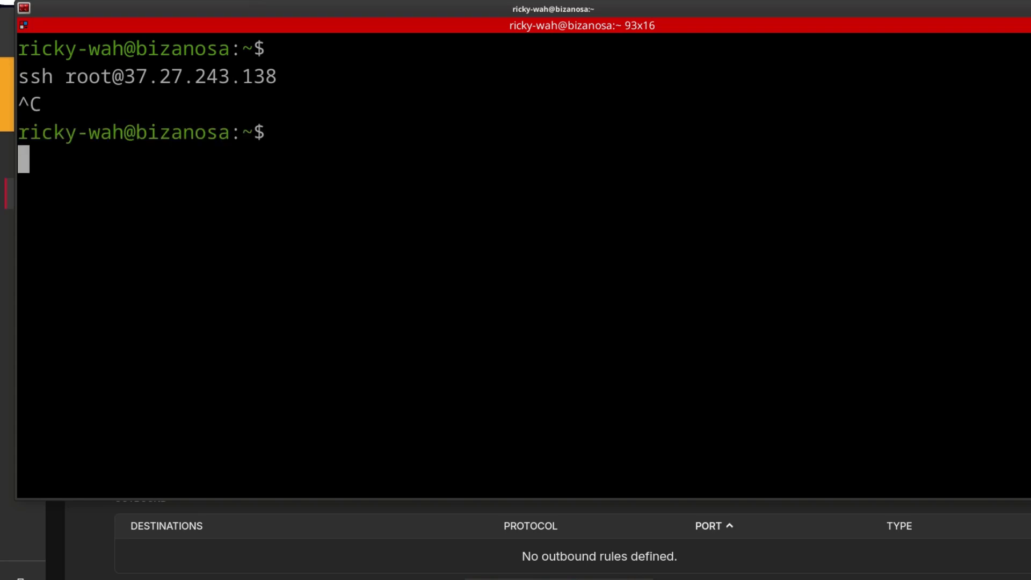
type("ping")
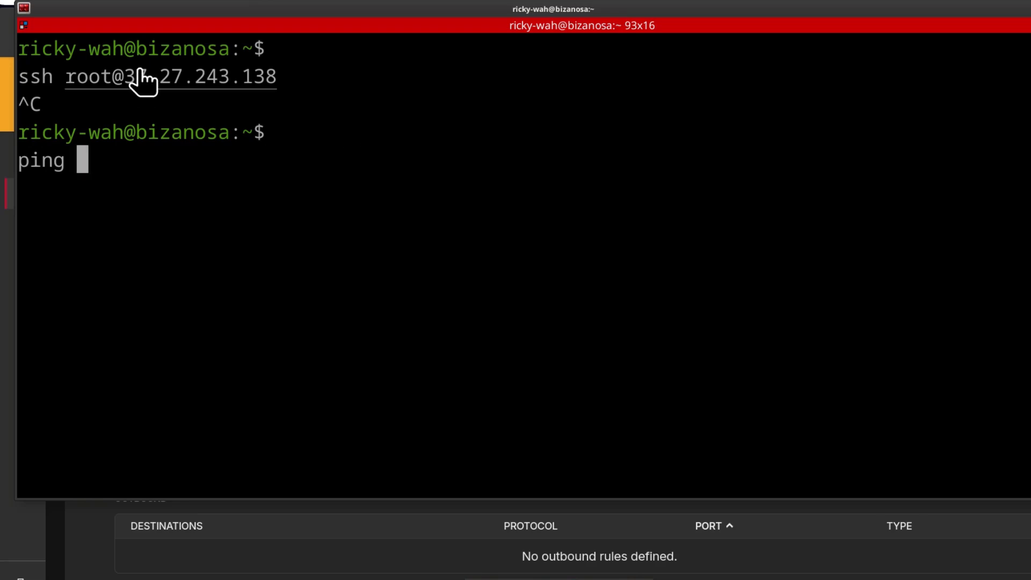
left_click_drag(280, 75, 129, 76)
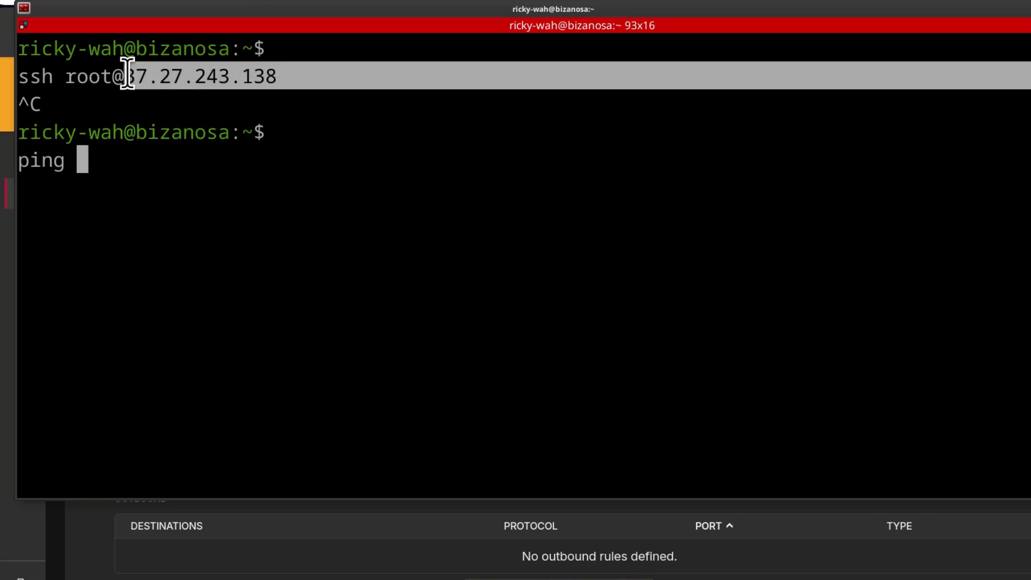
middle_click(293, 76)
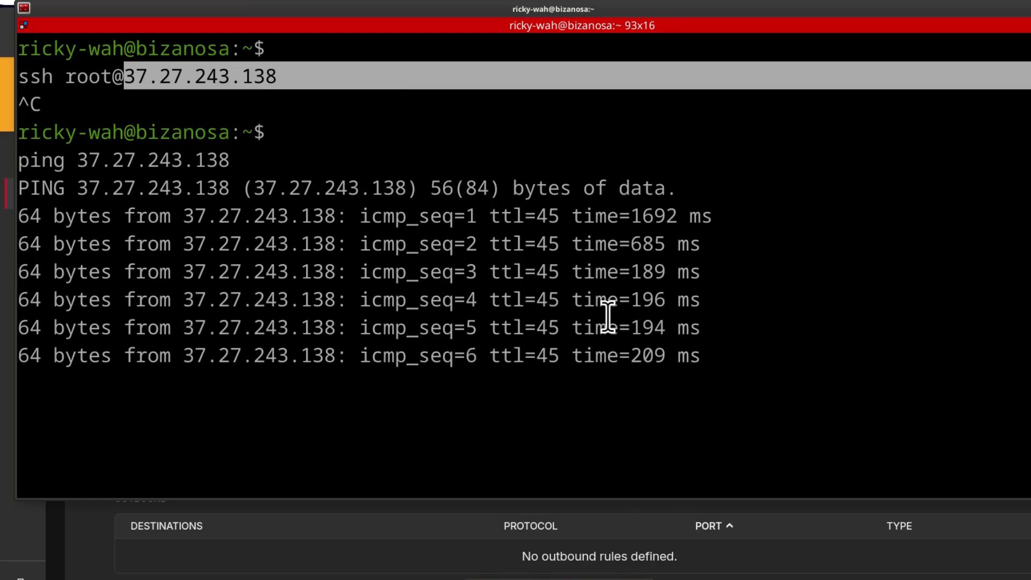
key("ctrl+c")
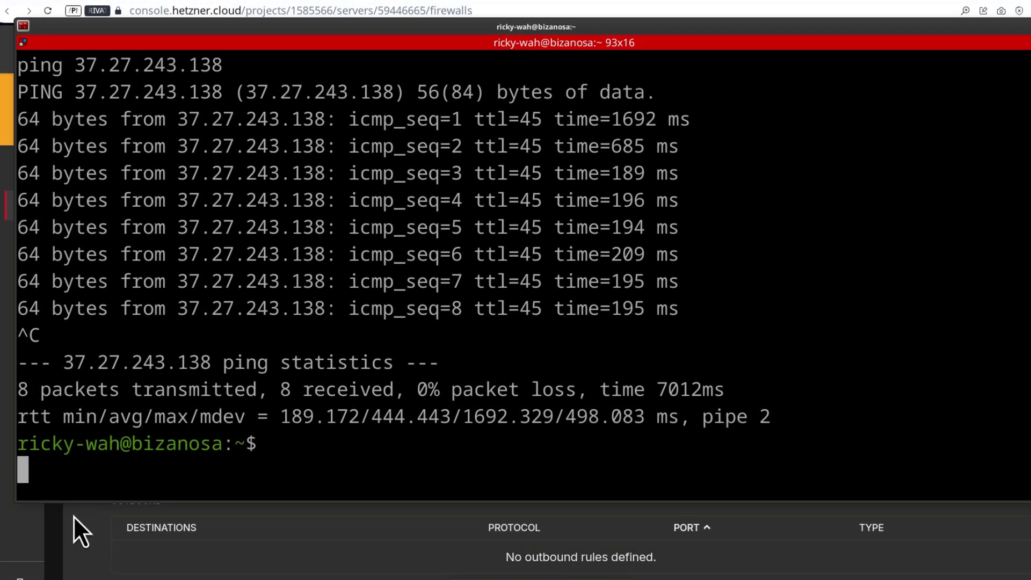
- Edit the 'sample' firewall to add an inbound TCP port 22 rule and save it
left_click(73, 517)
scroll(884, 355, "down", 2)
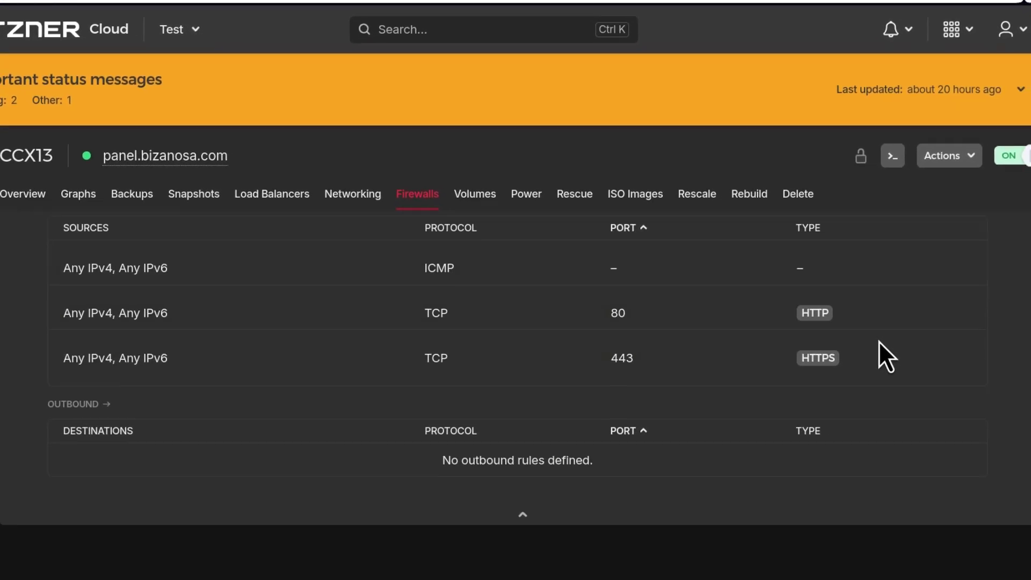
scroll(131, 383, "up", 2)
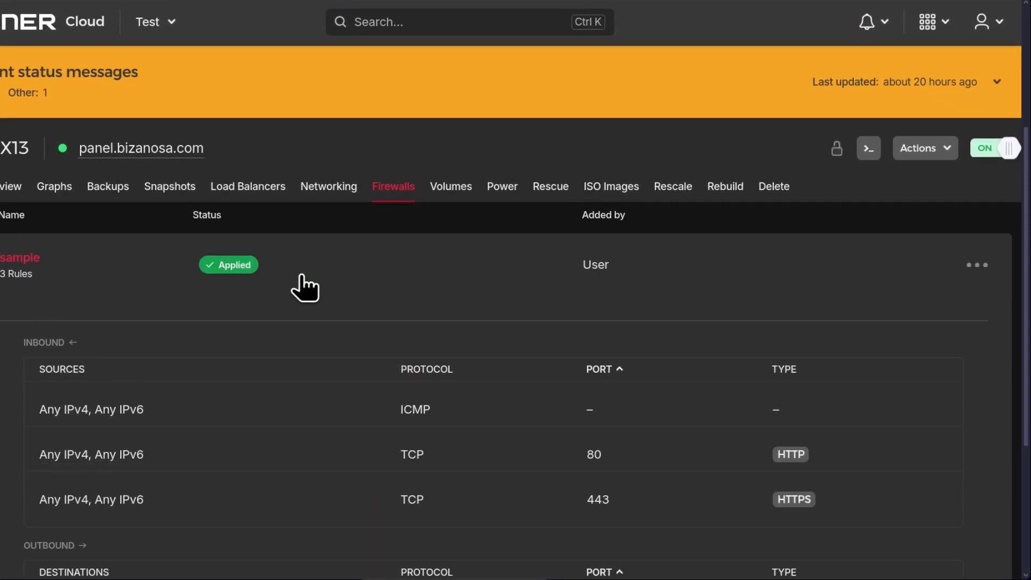
left_click(976, 266)
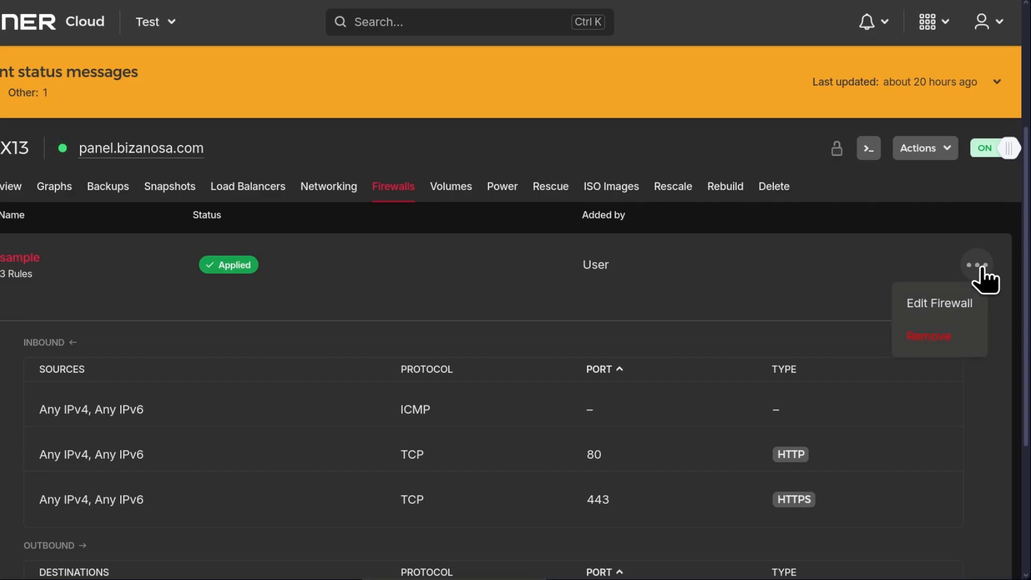
key("Escape")
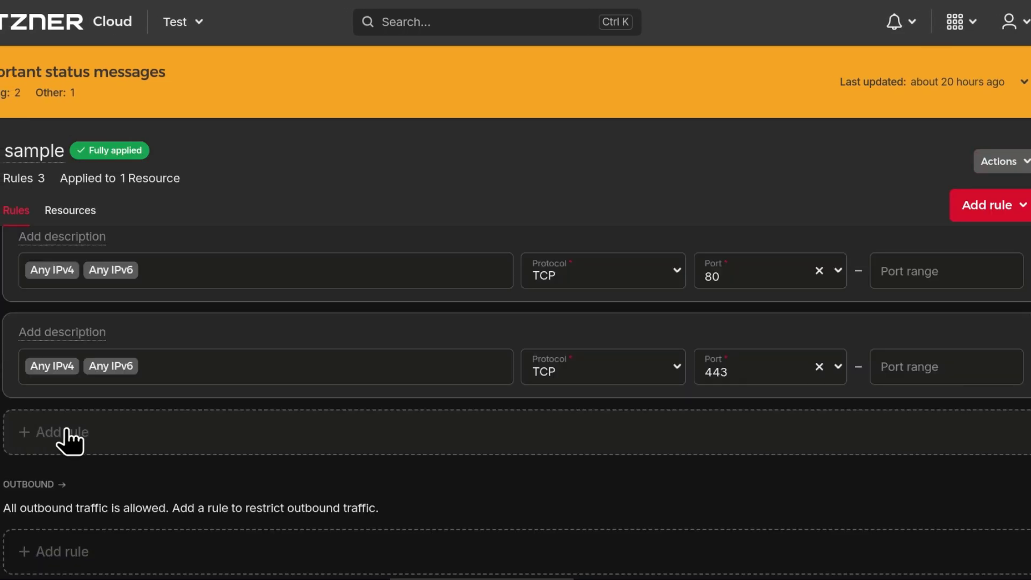
left_click(65, 431)
scroll(242, 427, "down", 2)
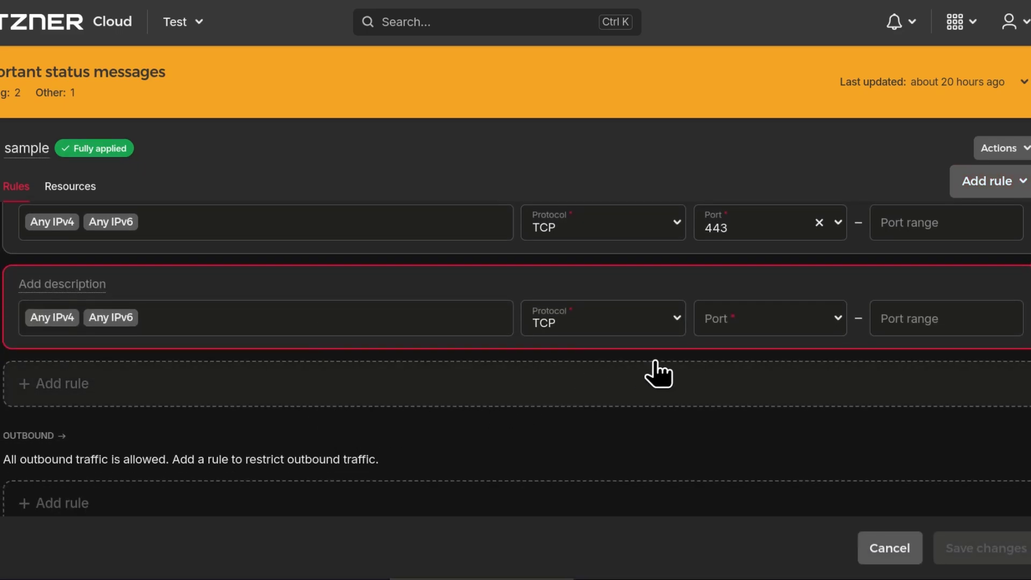
left_click(755, 317)
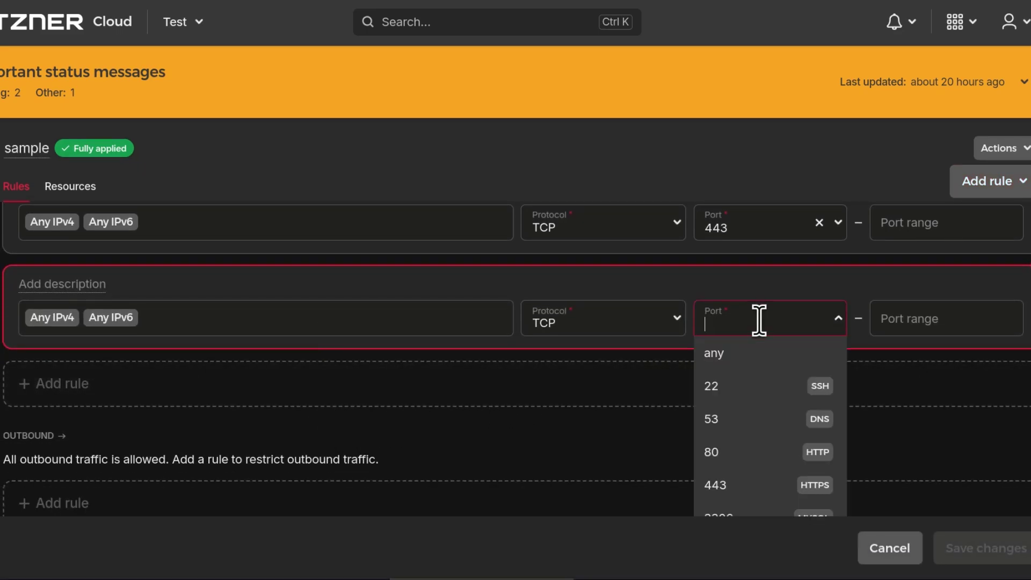
left_click(770, 389)
left_click(997, 554)
key("F12")
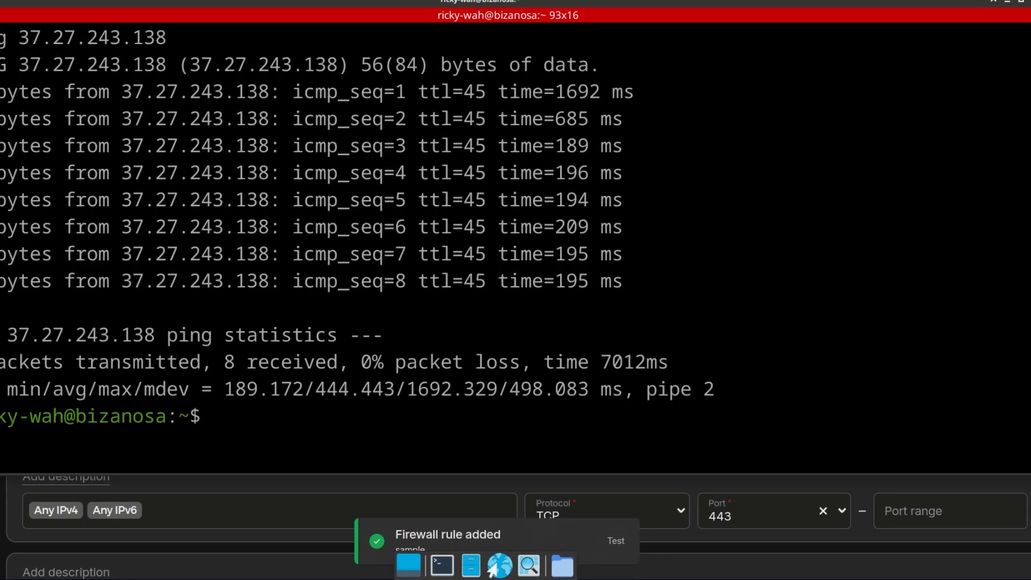
- Log in to 37.27.243.138 as root and run 'dnf install nginx' up to its confirmation prompt
key("ctrl+l")
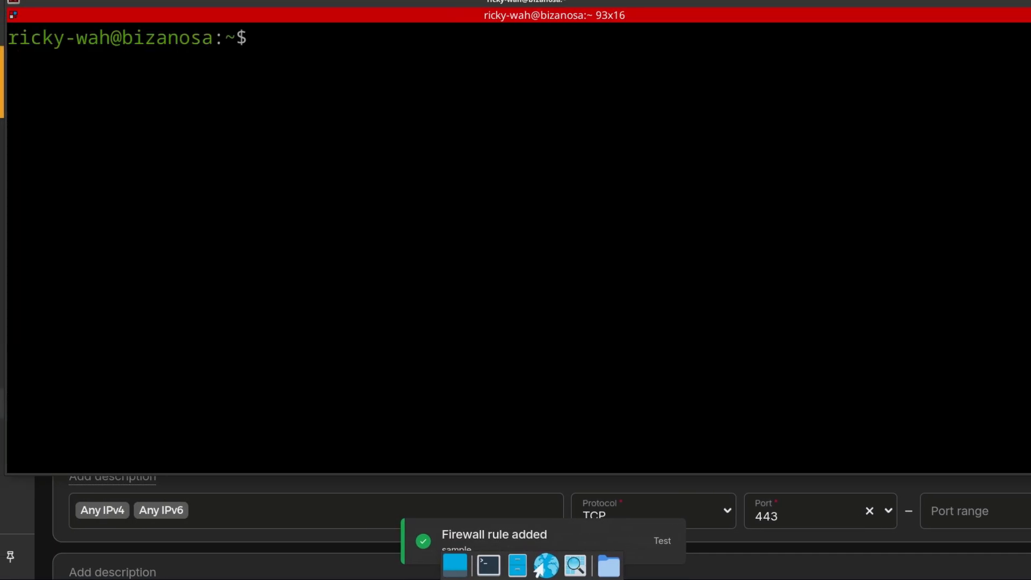
key("Up")
key("Up")
key("Return")
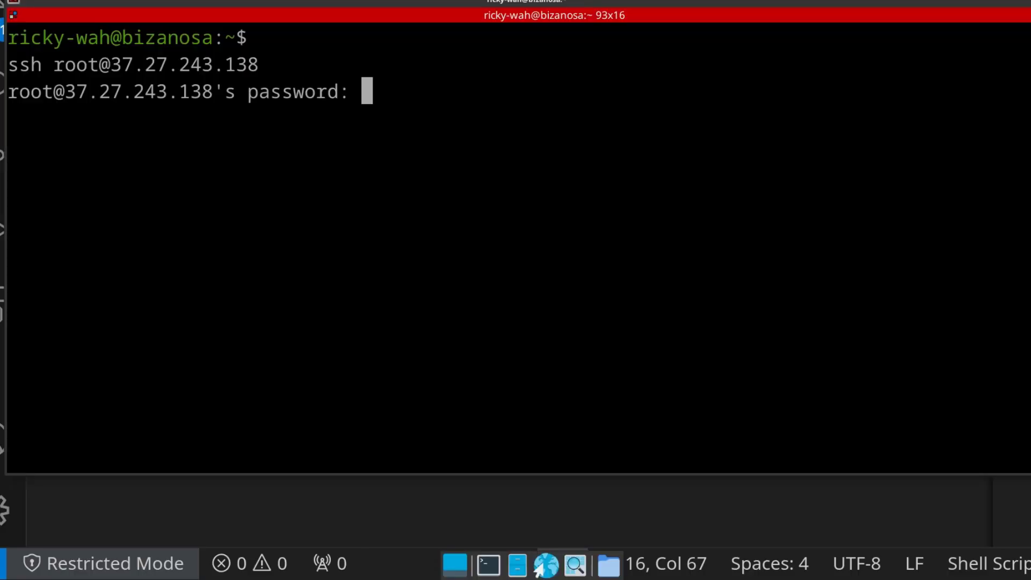
key("Return")
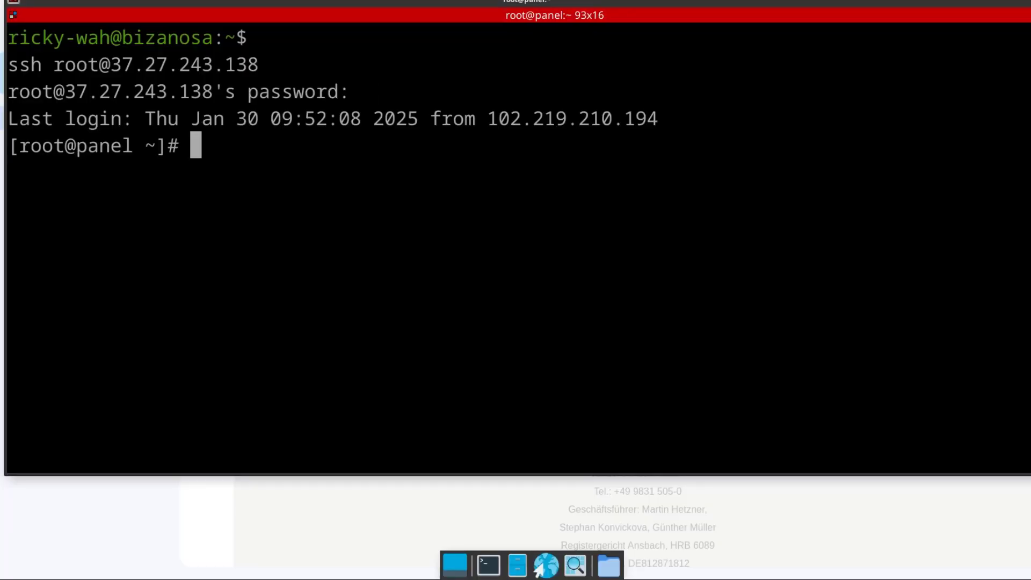
key("ctrl+l")
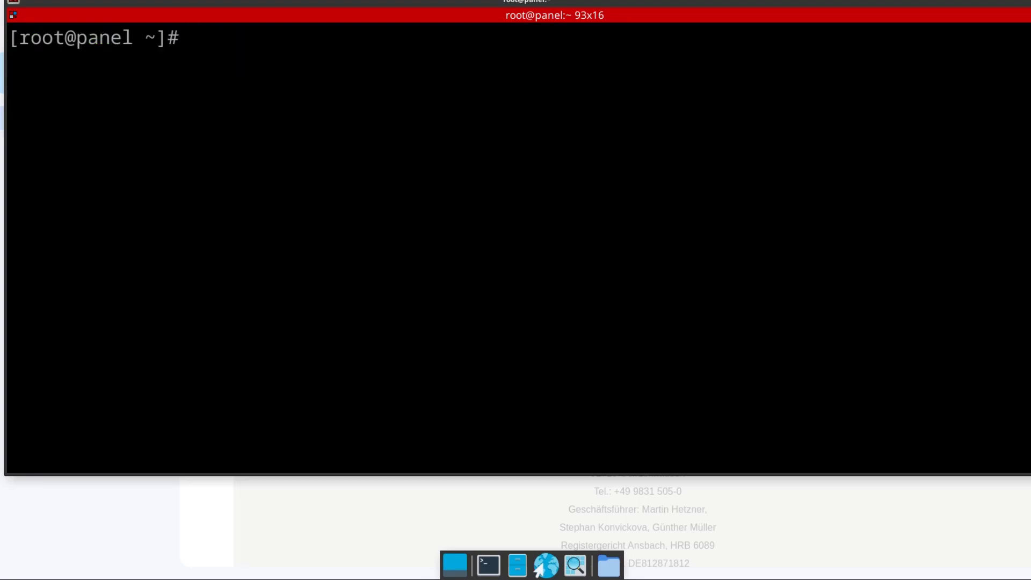
type("dnf install nginx")
key("Return")
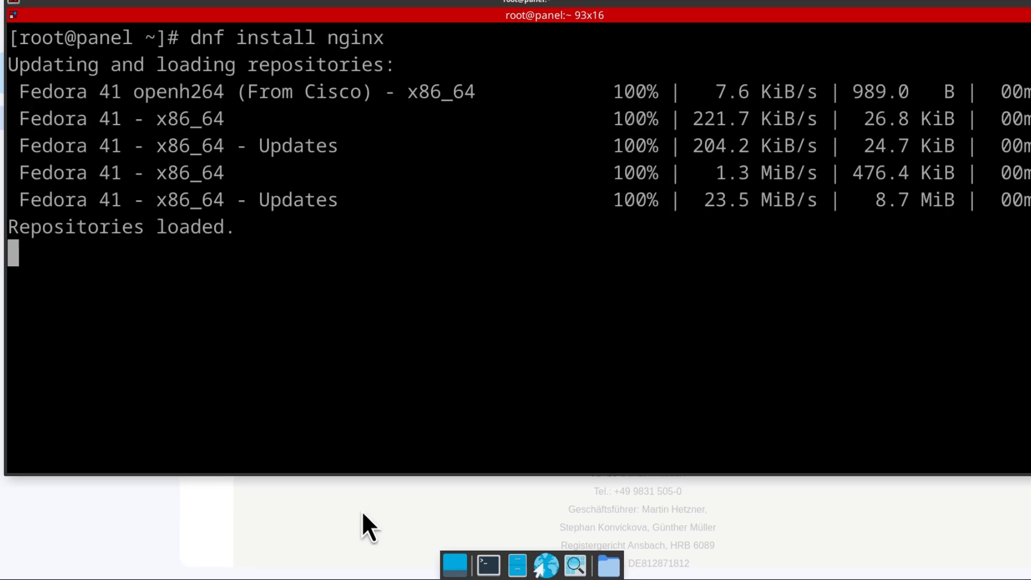
- Copy the server's IPv4 address from the credentials email
left_click(263, 515)
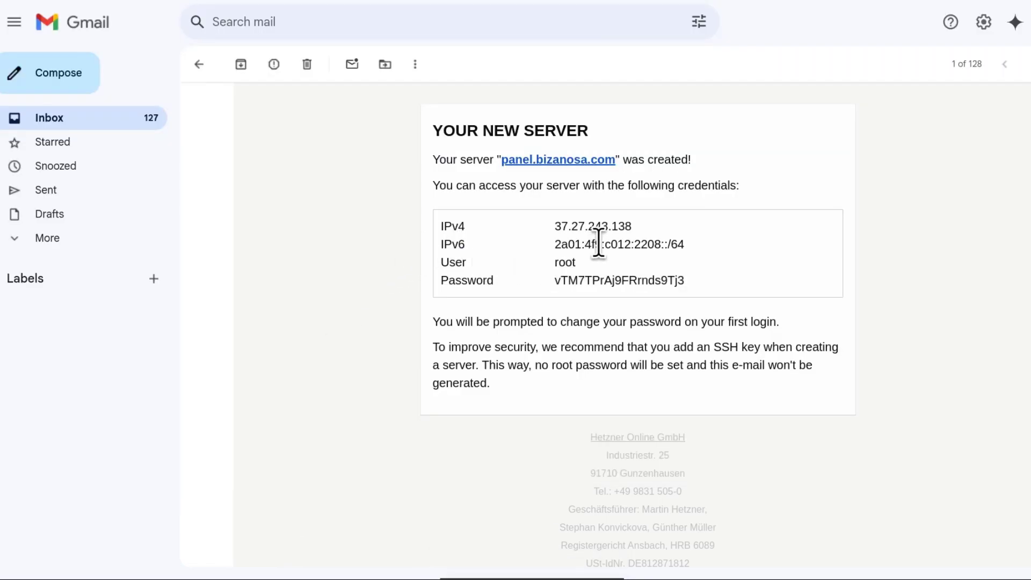
double_click(577, 226)
right_click(577, 226)
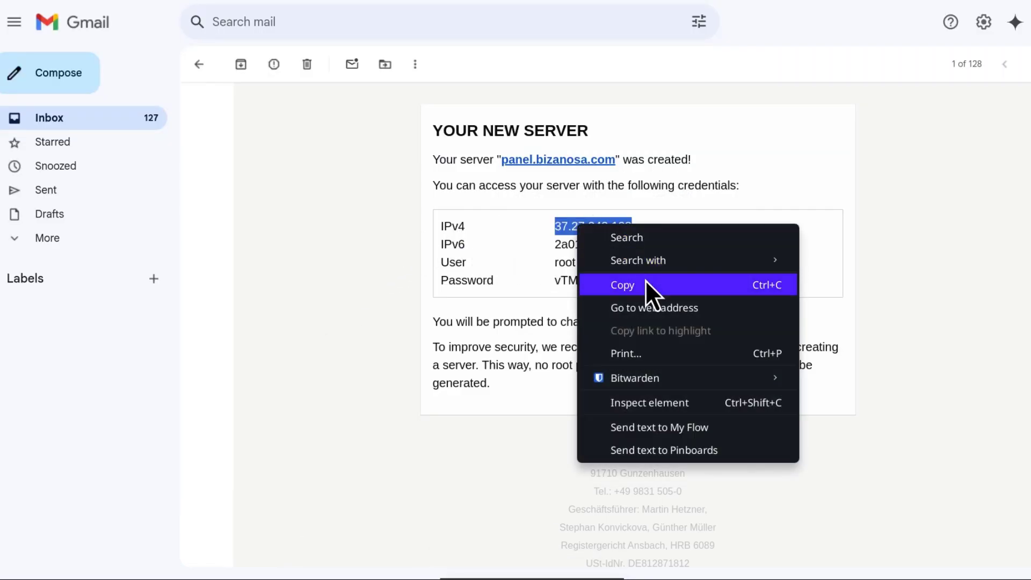
left_click(640, 286)
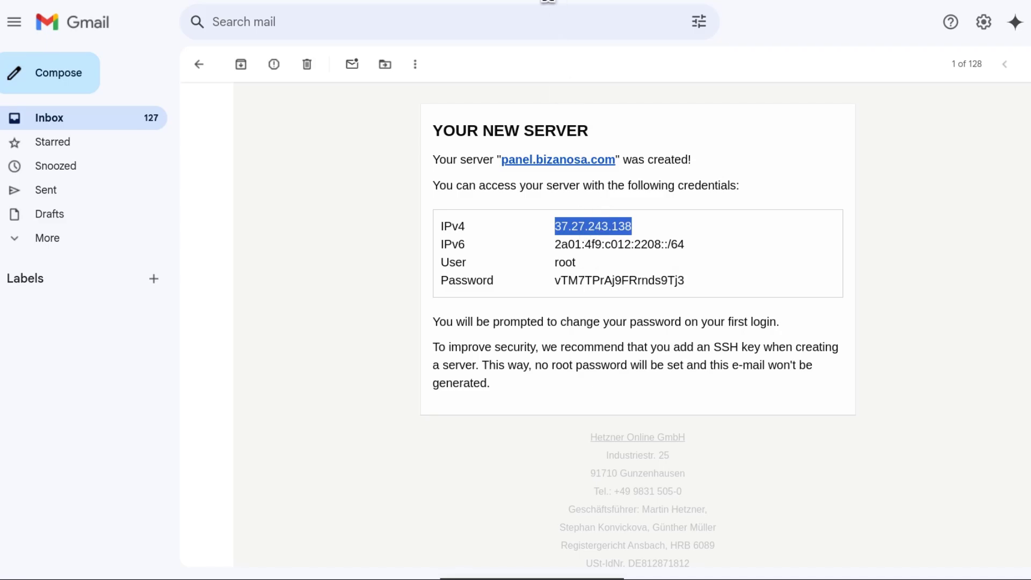
key("alt+Tab")
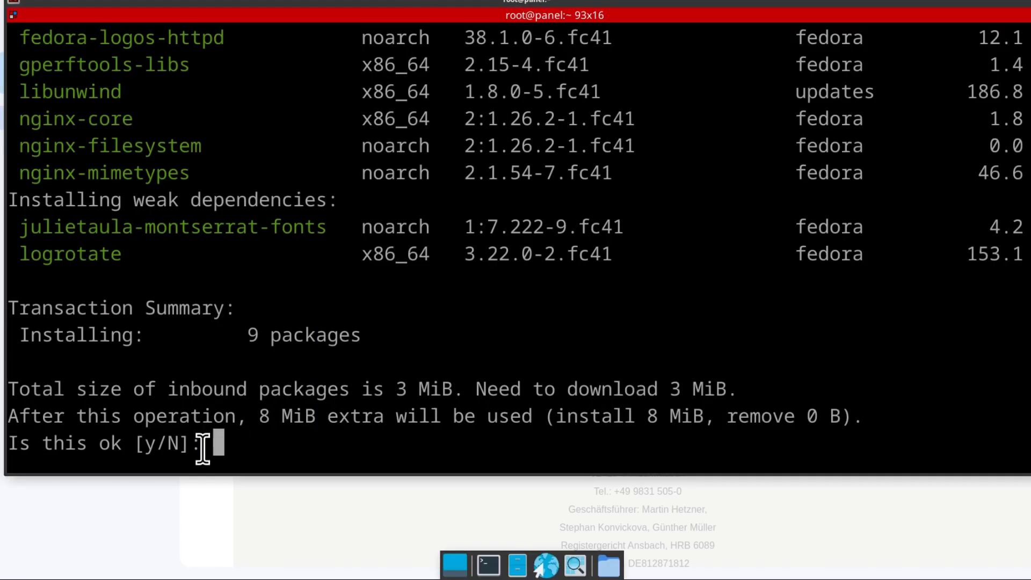
type("y")
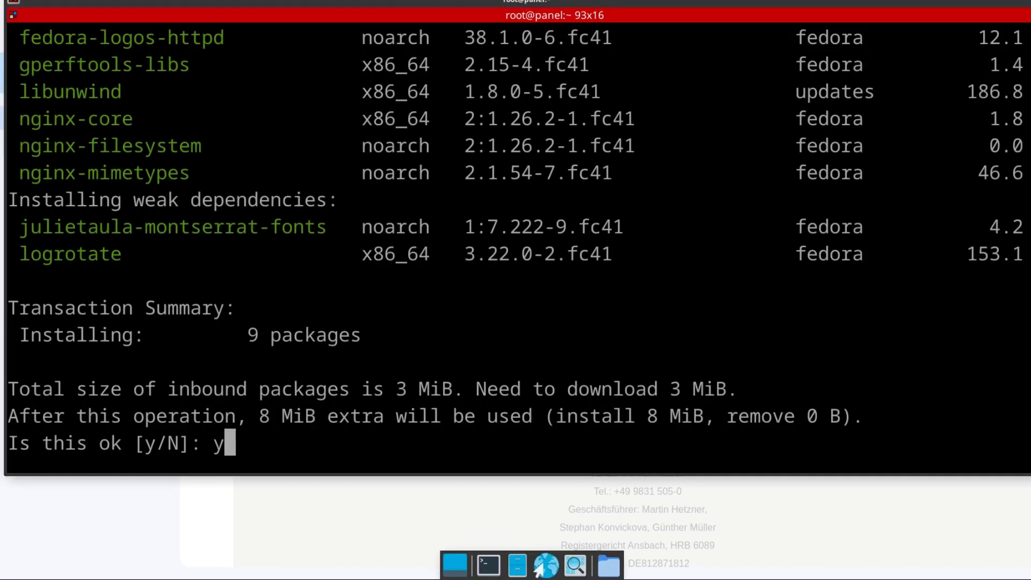
- Answer y so nginx and its eight dependencies install through to 'Complete!'
key("Return")
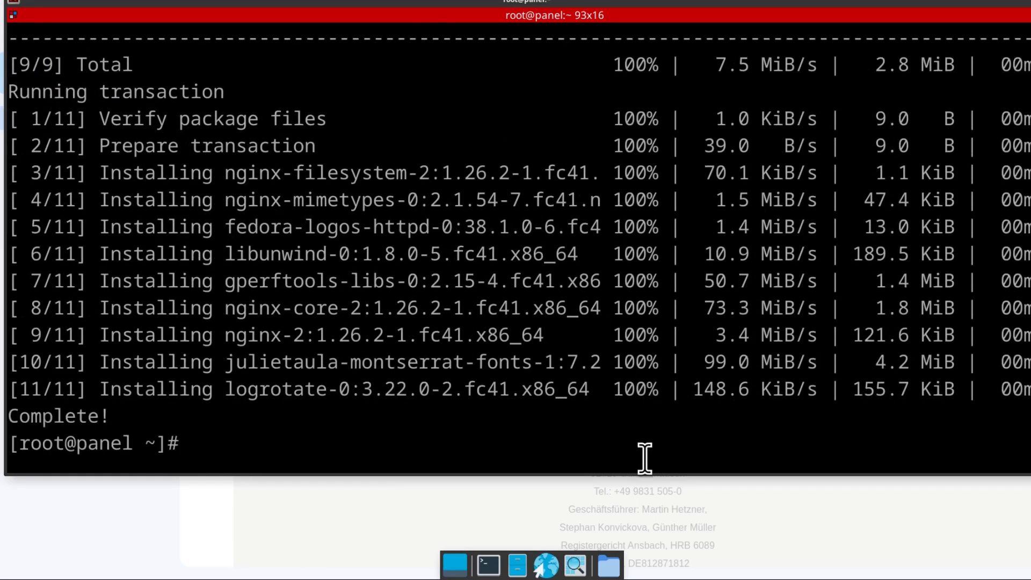
left_click(277, 520)
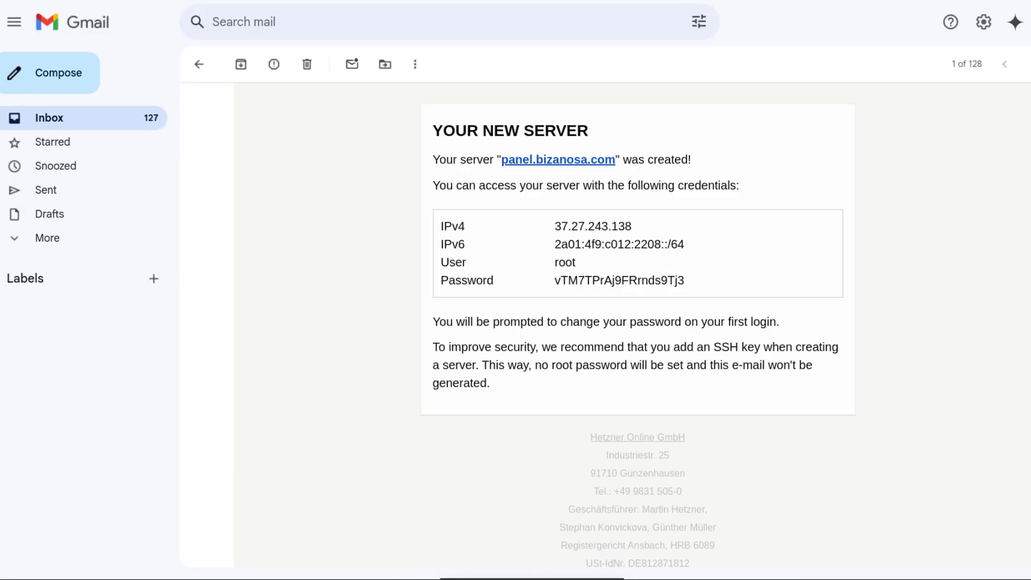
- Load 37.27.243.138 in a new Opera tab and see the connection refused
key("ctrl+t")
right_click(447, 2)
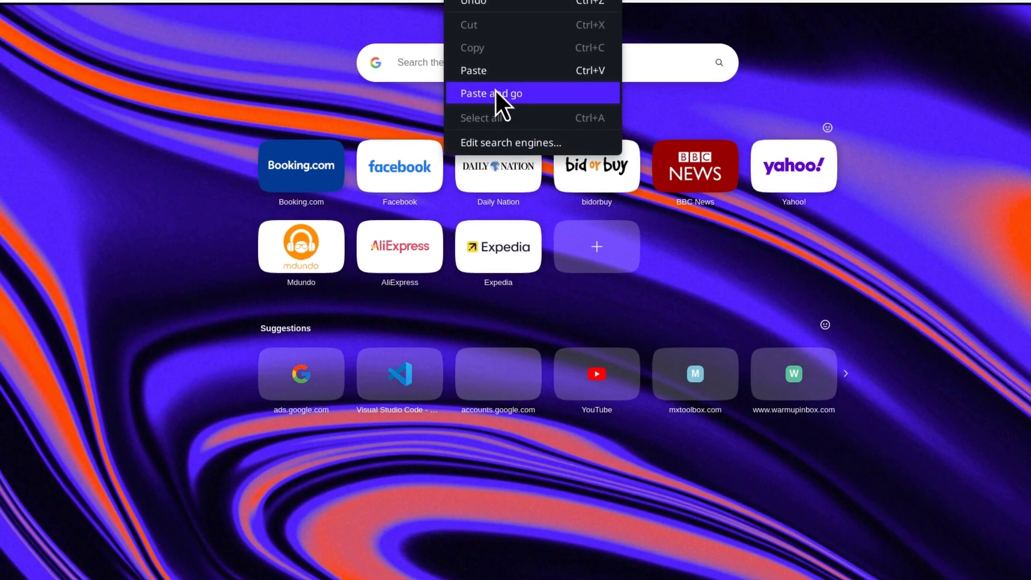
left_click(495, 93)
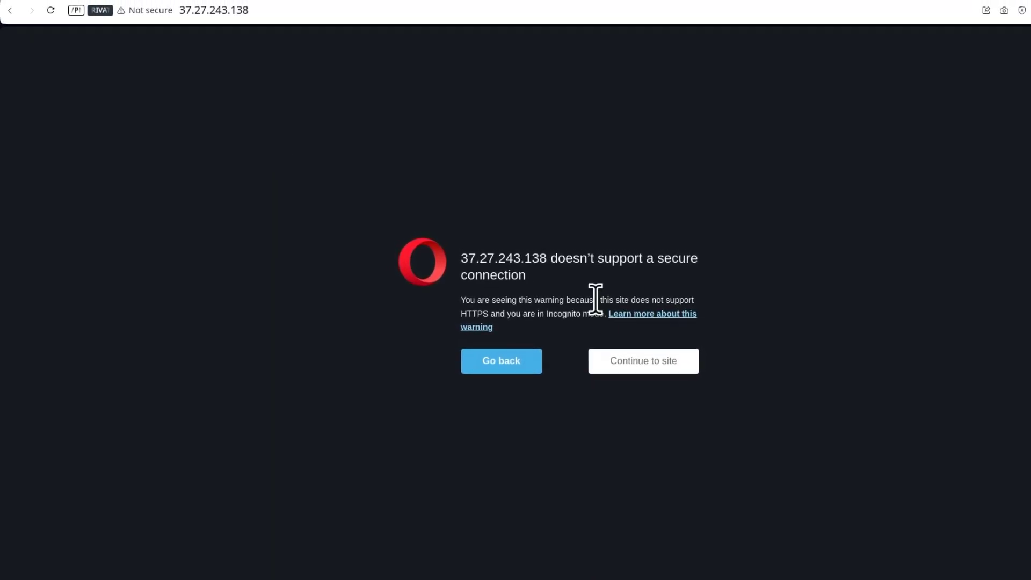
left_click(185, 11)
type("ht")
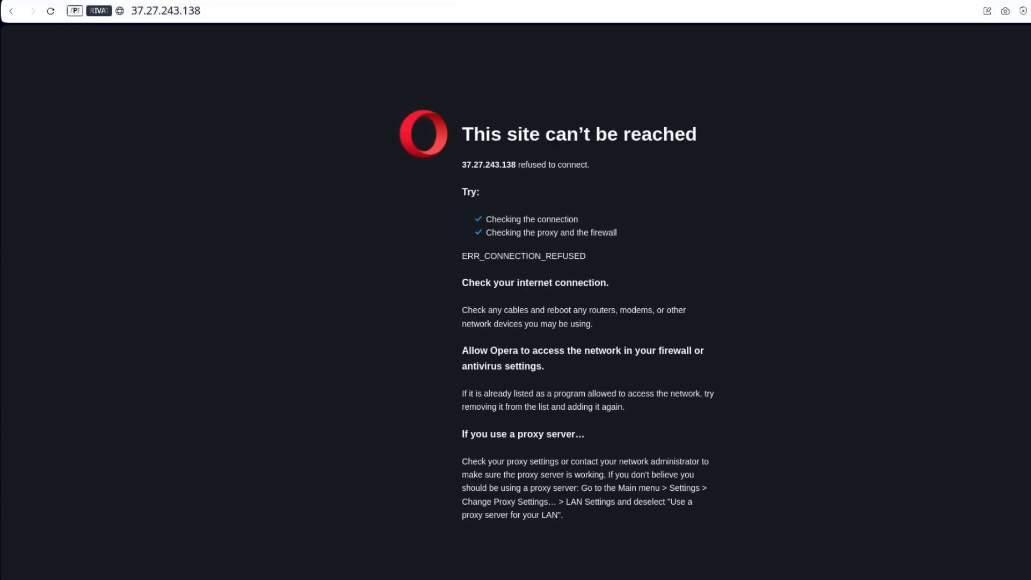
key("alt+Tab")
type("service nginx status")
- Check nginx status, run 'systemctl enable --now nginx', and confirm it shows active (running)
key("Return")
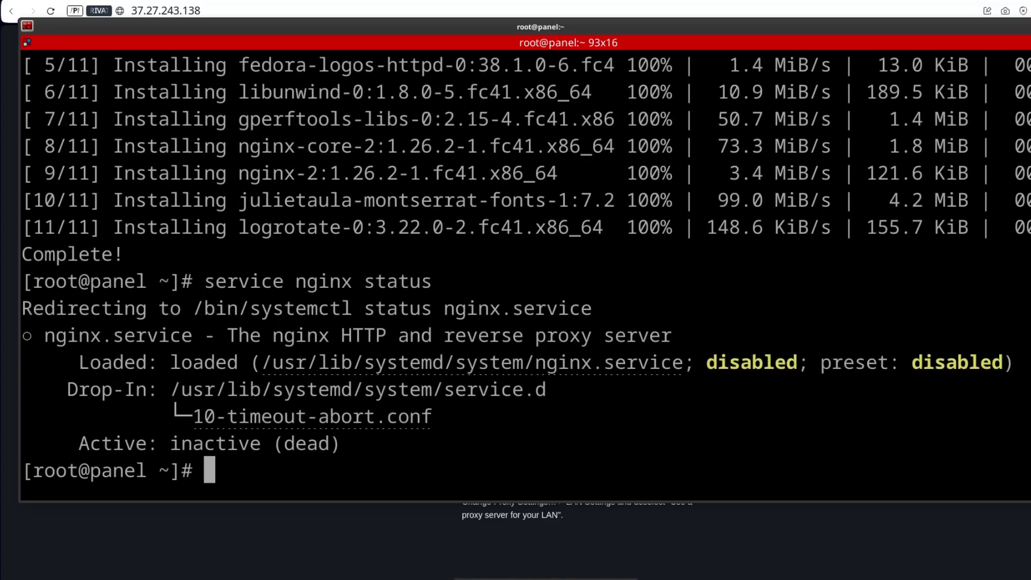
key("Up")
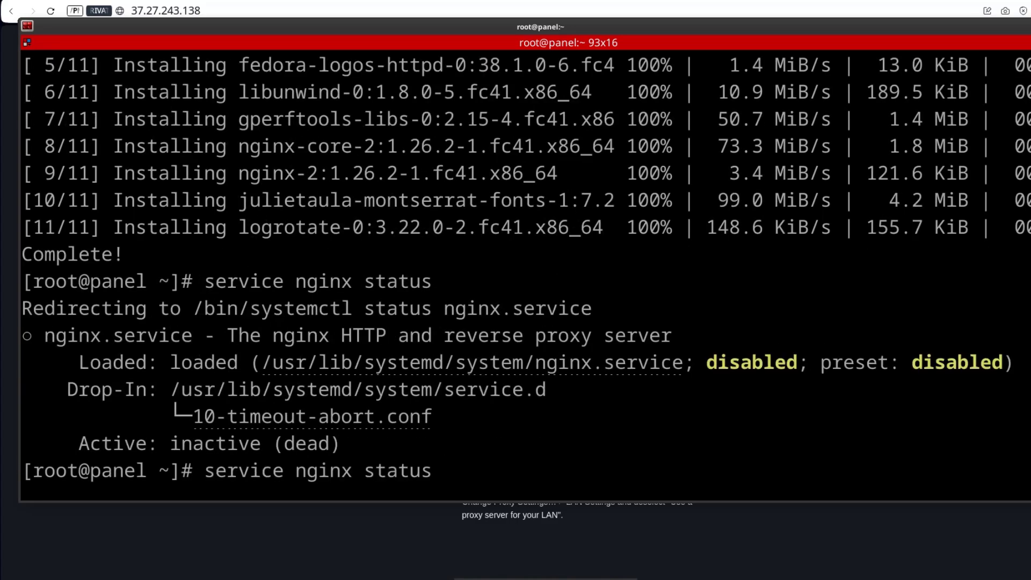
key("BackSpace")
key("BackSpace")
key("BackSpace")
key("BackSpace")
key("BackSpace")
key("BackSpace")
key("BackSpace")
key("BackSpace")
key("BackSpace")
key("BackSpace")
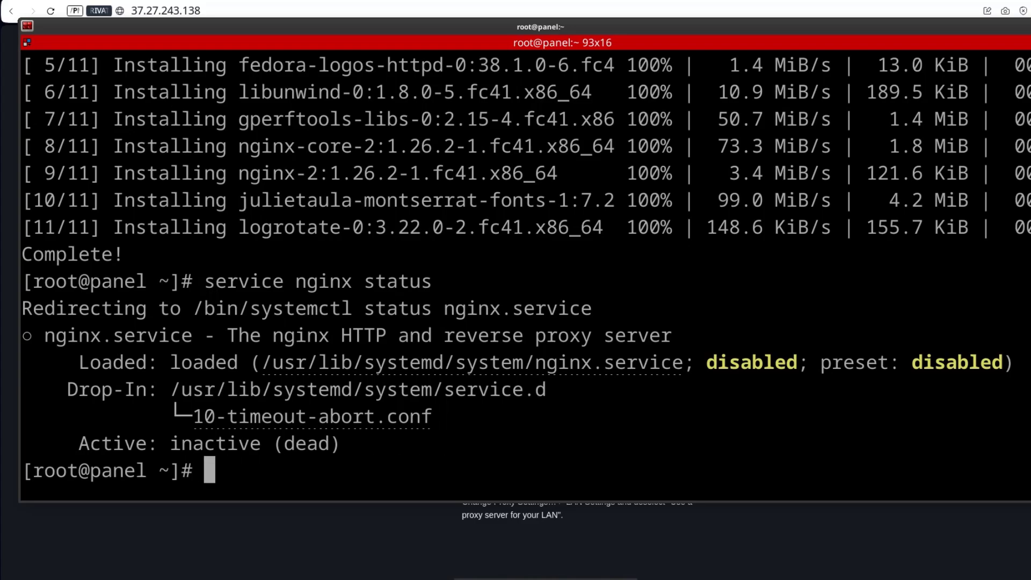
type("systemctl enable")
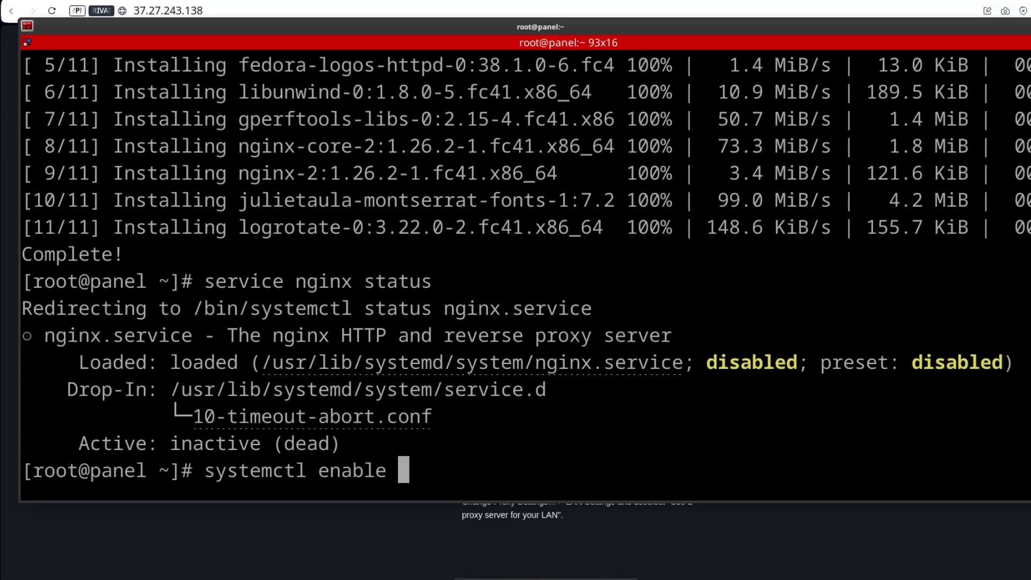
type(" --now nginx")
key("Return")
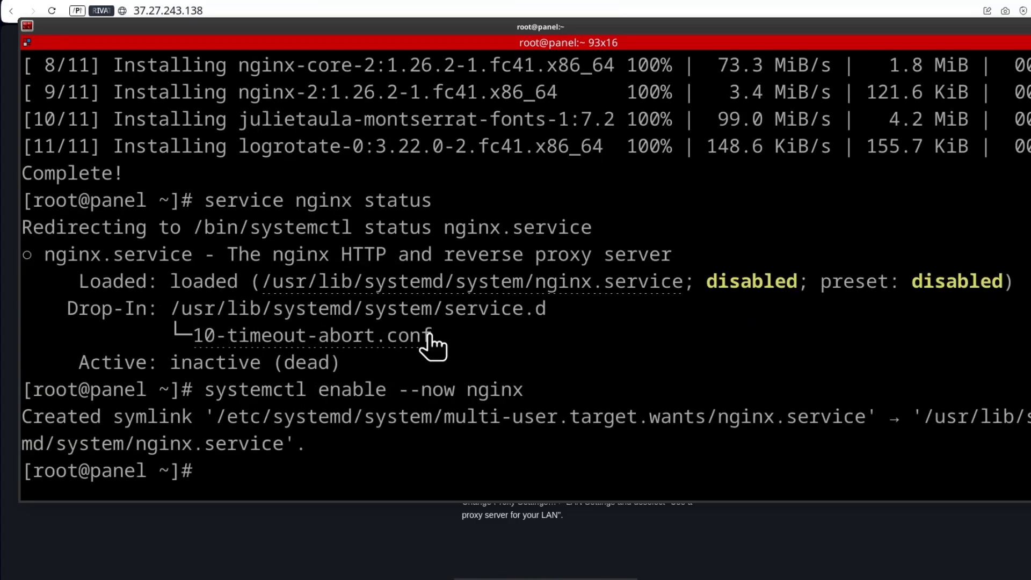
key("Up")
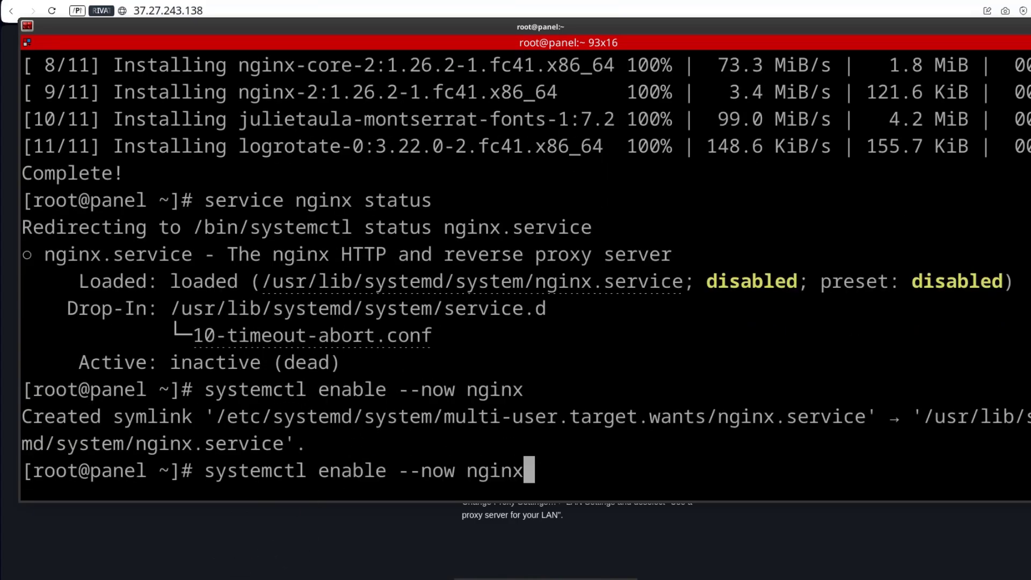
key("Up")
key("Return")
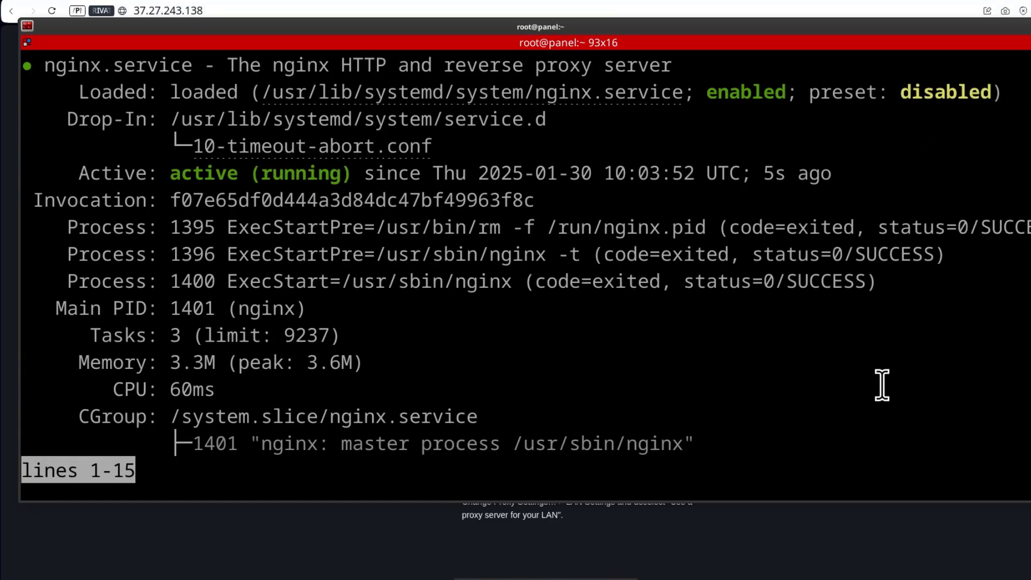
left_click(306, 536)
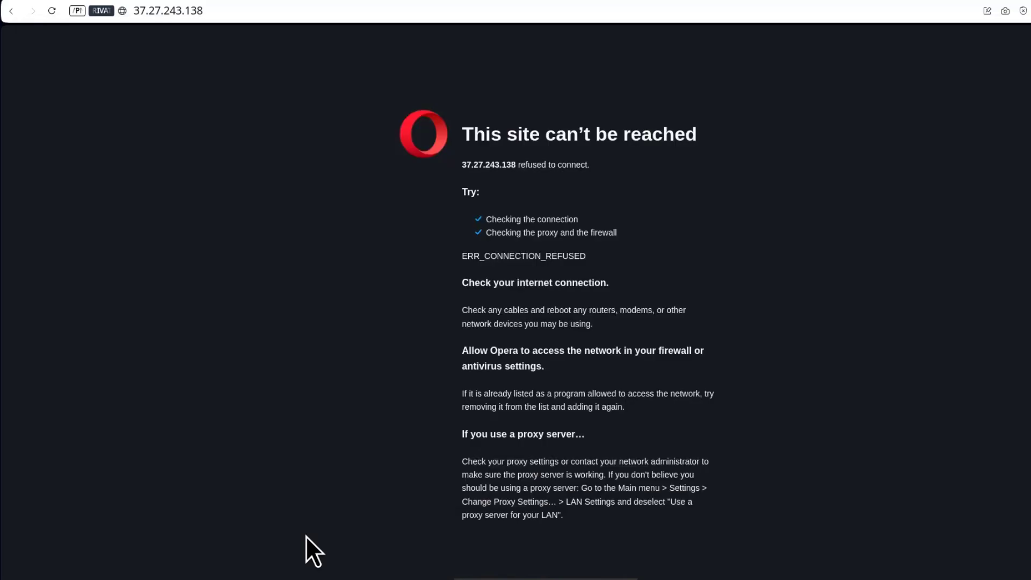
- Reload the 37.27.243.138 tab to display the Fedora Webserver Test Page
left_click(52, 10)
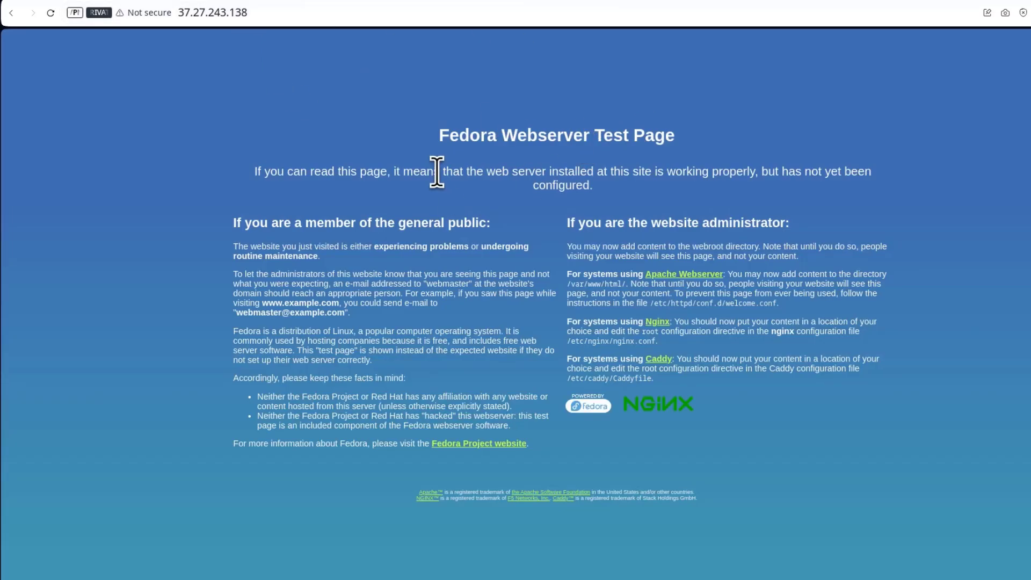
key("ctrl+a")
left_click(387, 166)
scroll(811, 202, "down", 1)
scroll(750, 283, "down", 3)
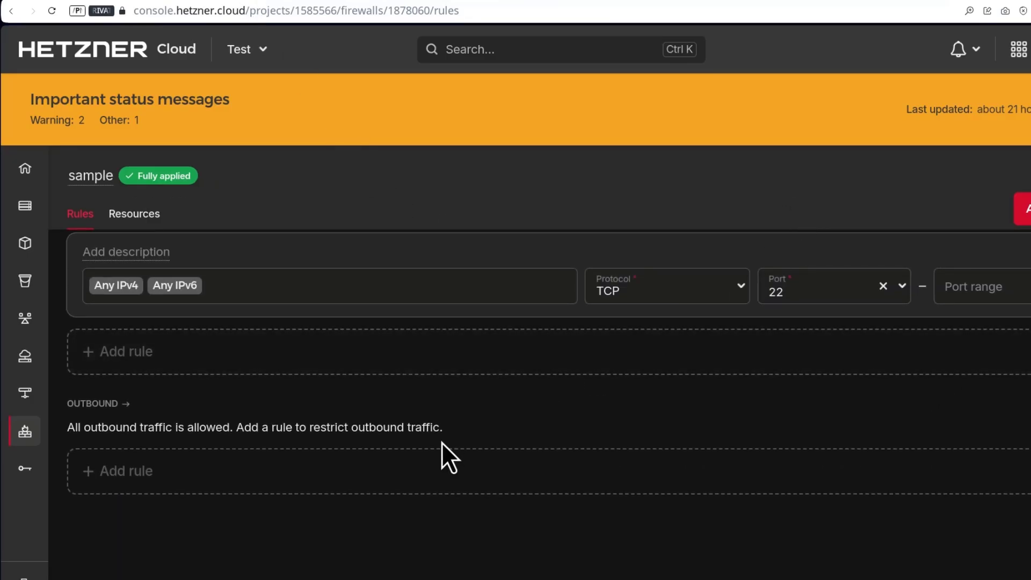
scroll(323, 483, "up", 2)
scroll(323, 469, "up", 2)
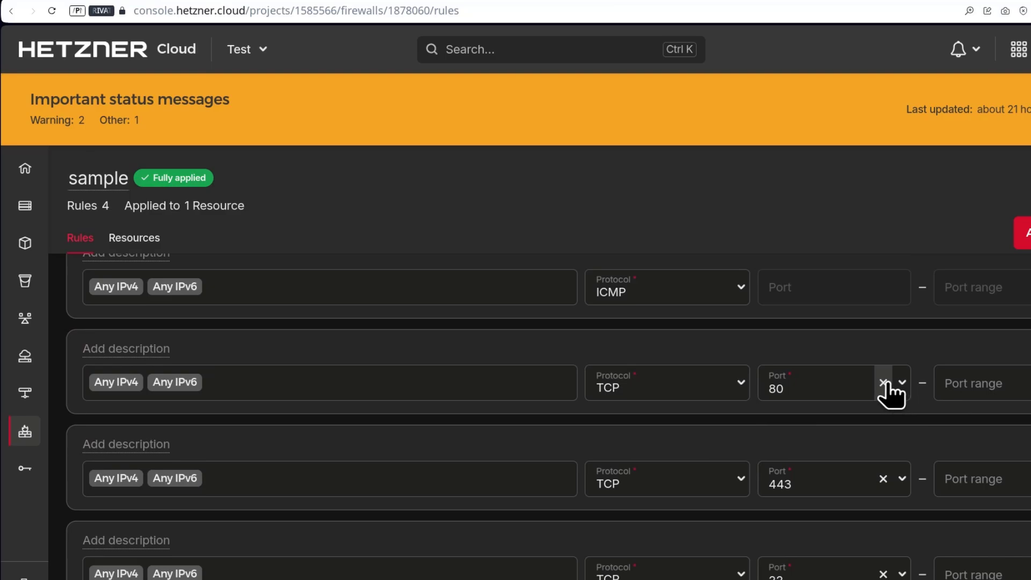
- Delete the TCP port 80 rule from the sample firewall and save
left_click(1025, 384)
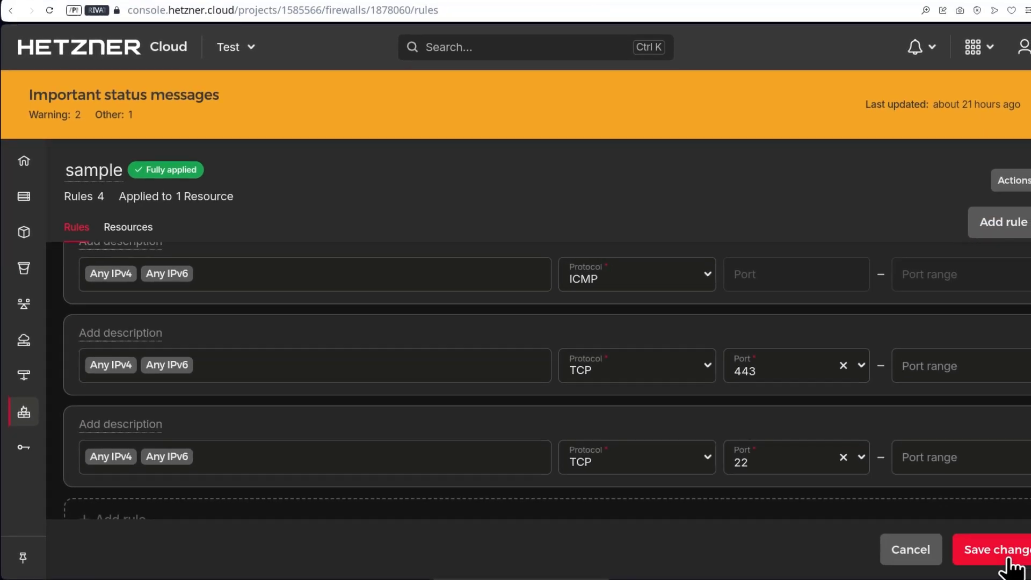
left_click(996, 549)
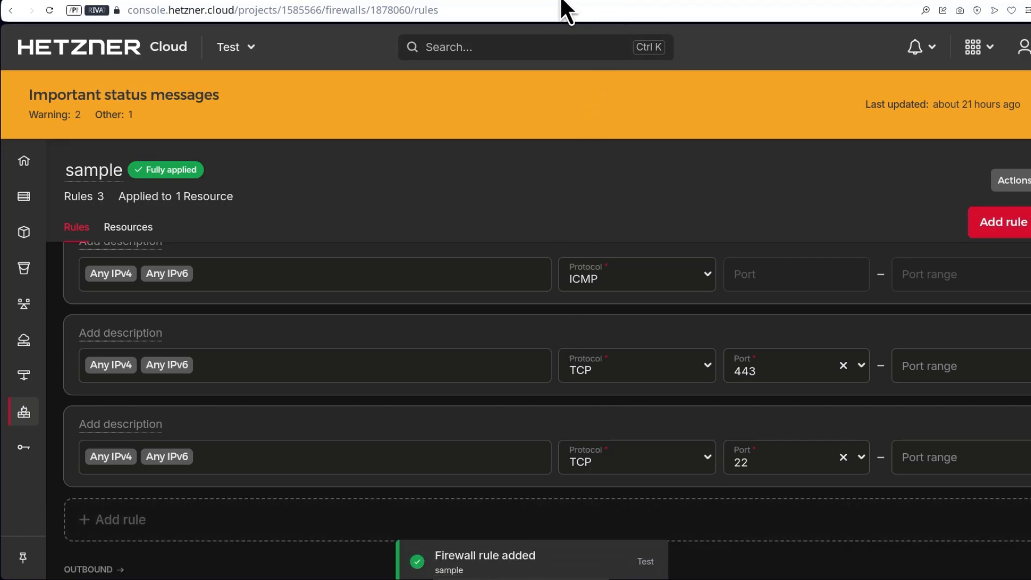
- Reload the Fedora test page in Opera and copy its address 37.27.243.138
left_click(528, 11)
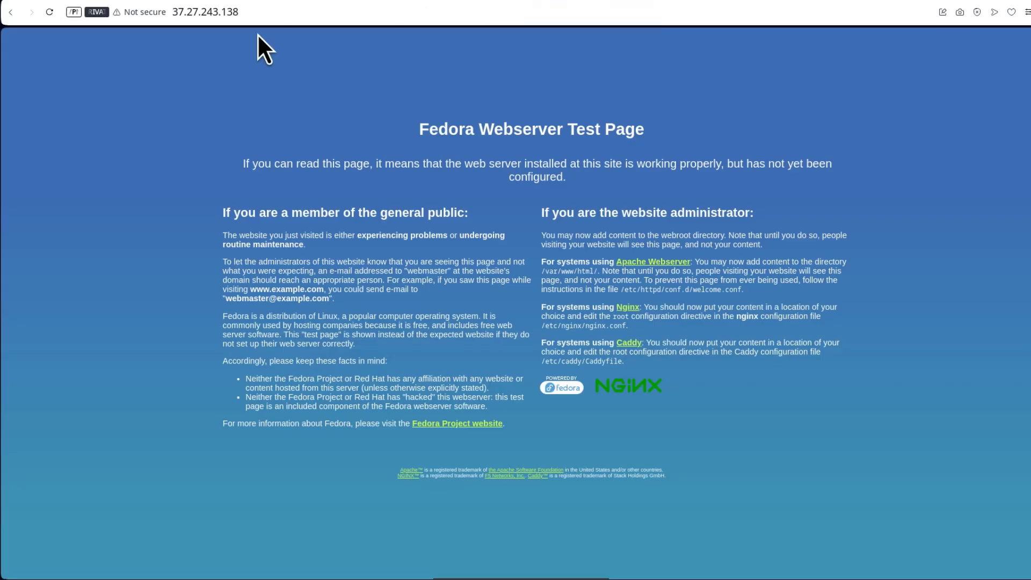
left_click(51, 12)
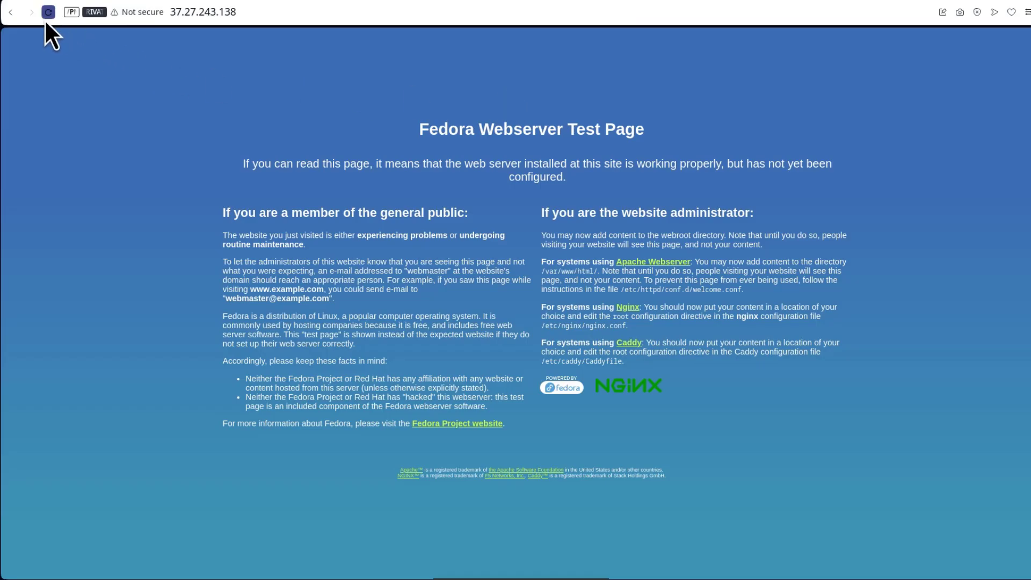
left_click(414, 12)
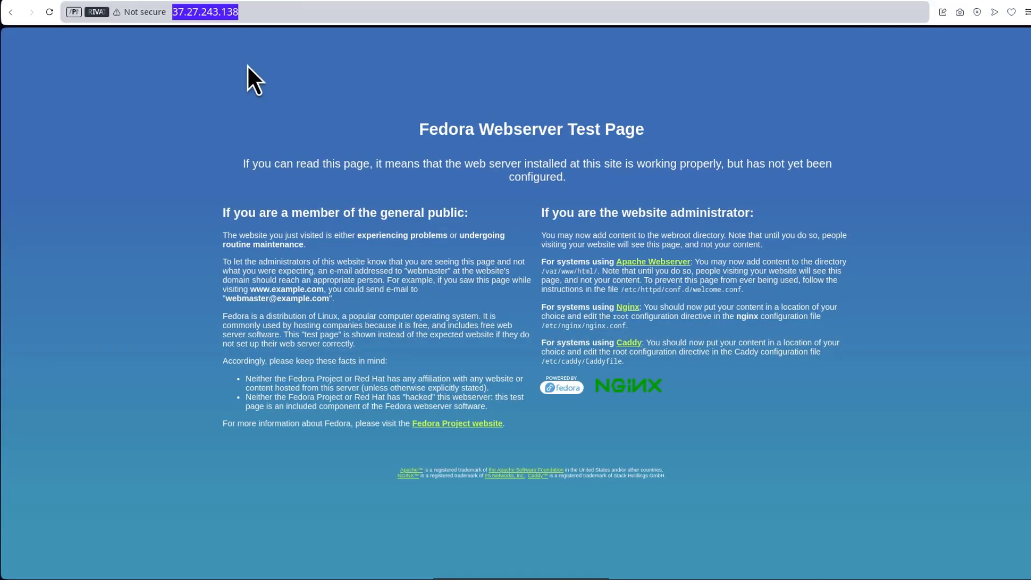
- Paste 37.27.243.138 into a new Brave private window and continue past the security warning
key("ctrl+shift+n")
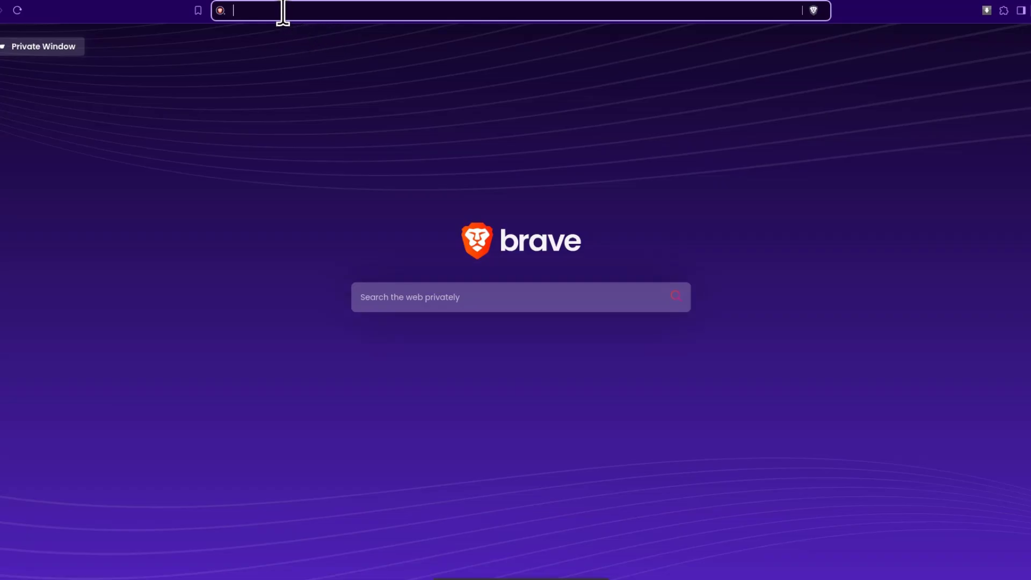
right_click(283, 12)
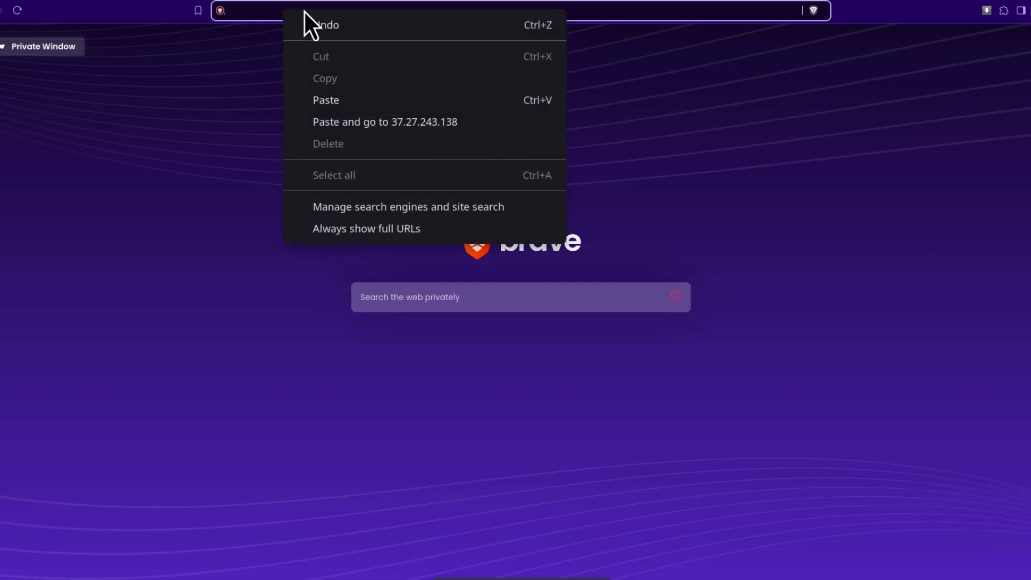
left_click(398, 118)
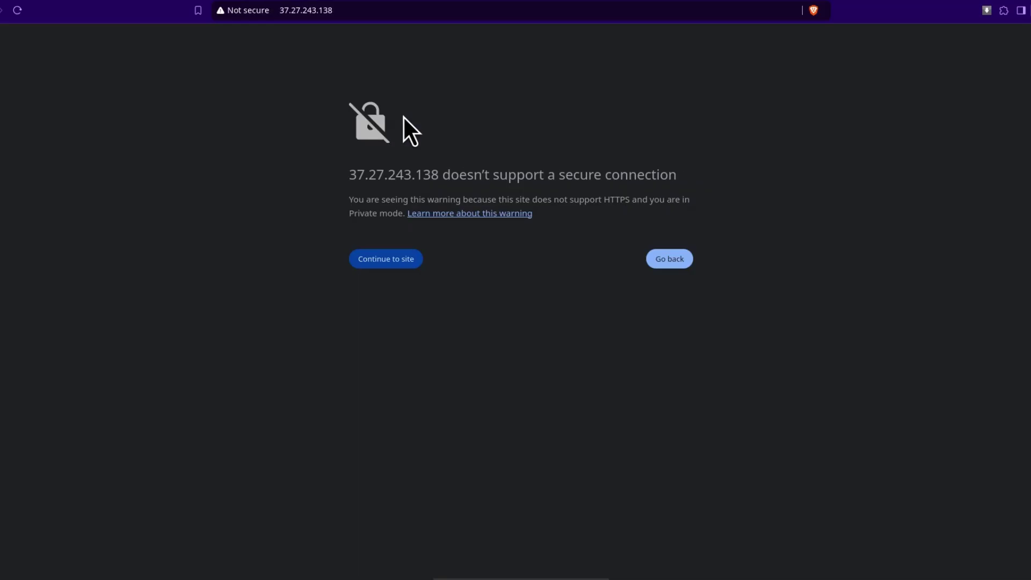
left_click(395, 262)
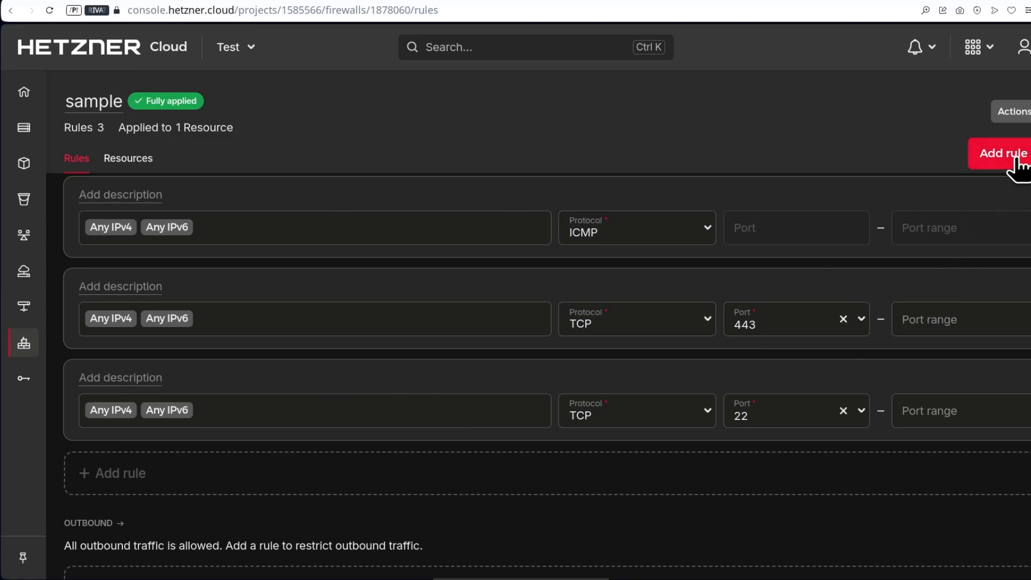
- Add a new inbound TCP rule with port 80 and save the firewall
left_click(116, 477)
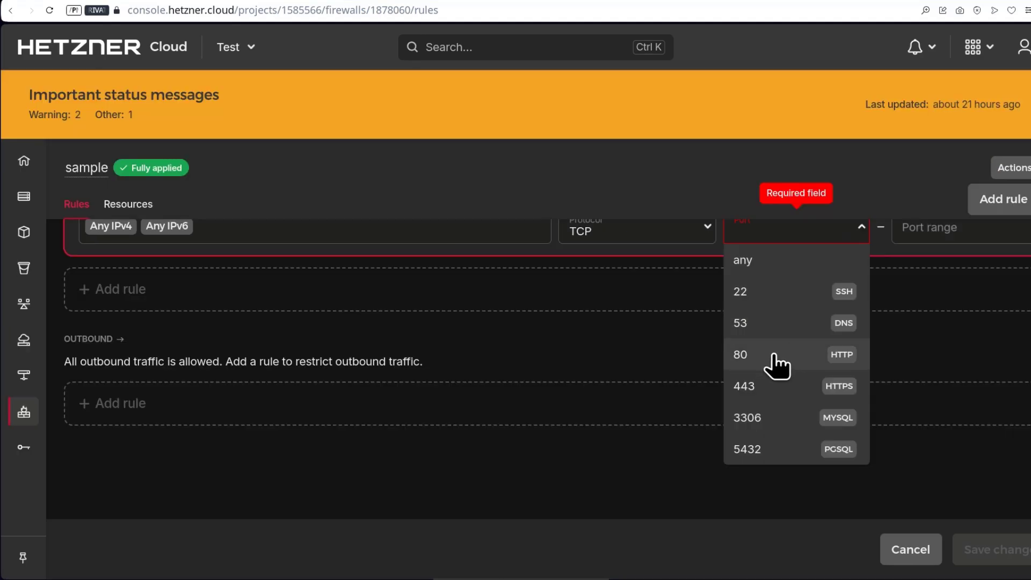
left_click(774, 357)
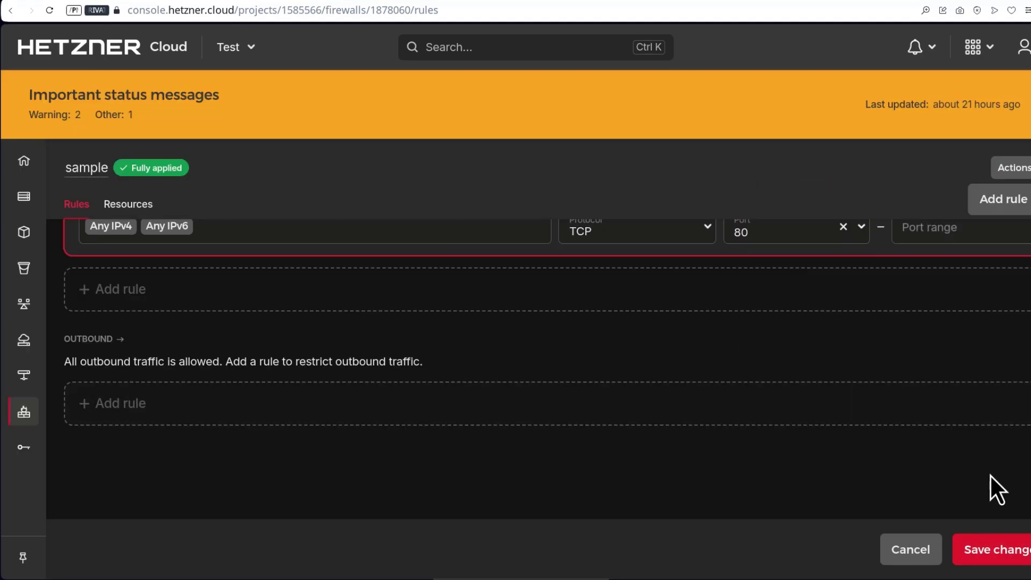
left_click(996, 550)
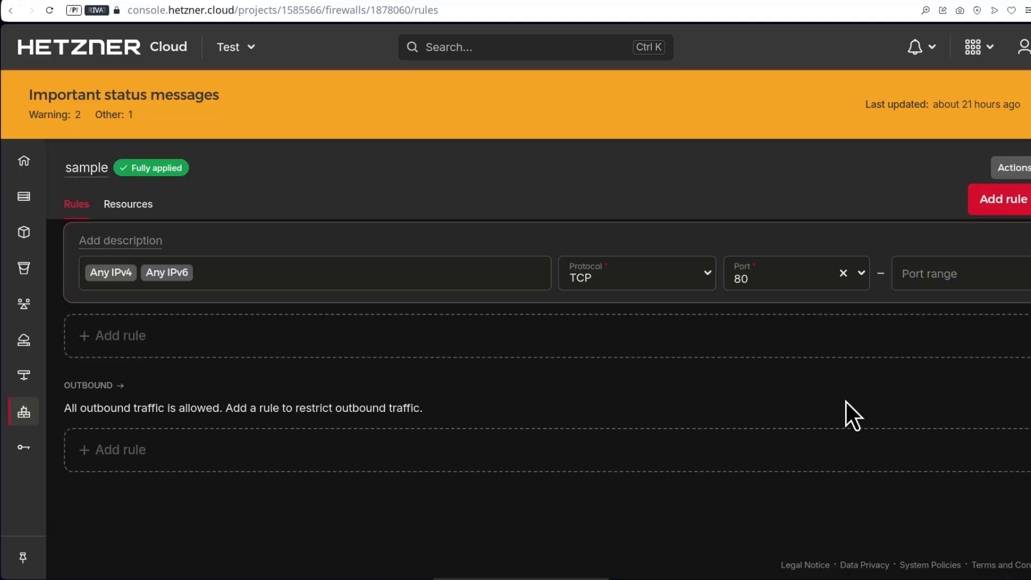
scroll(851, 400, "down", 3)
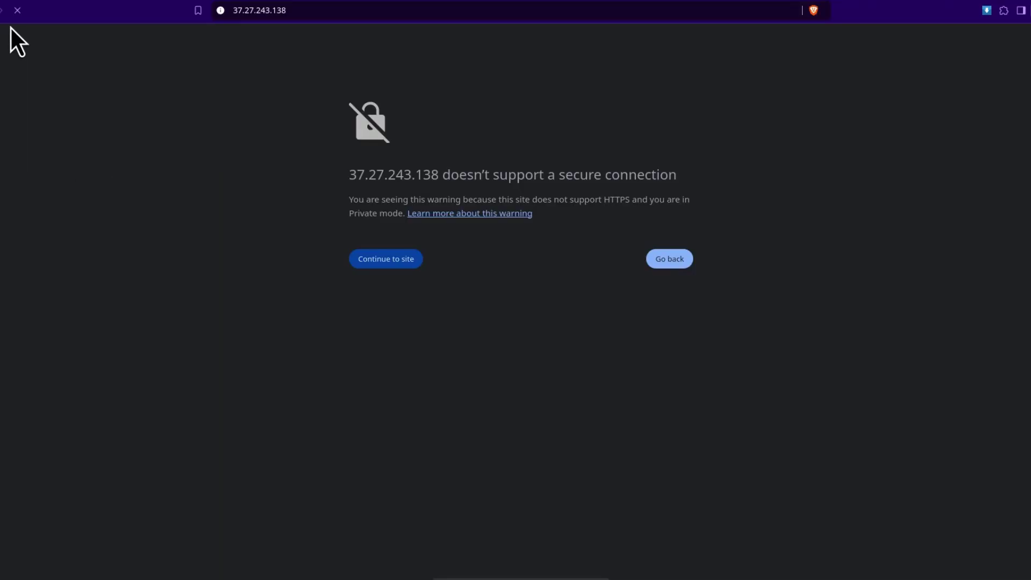
- Continue past Brave's insecure-connection warning to the 37.27.243.138 test page
left_click(394, 258)
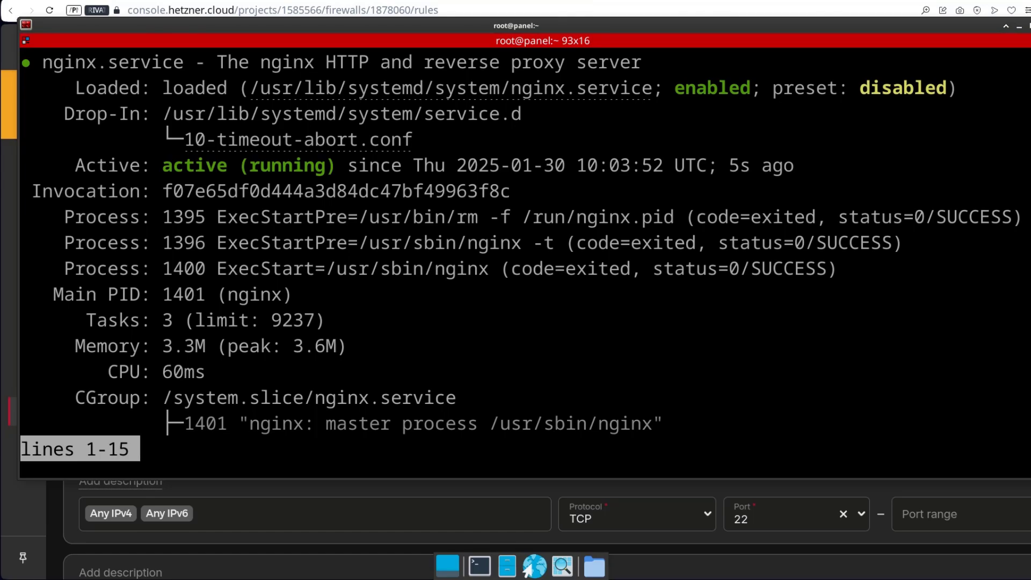
- Clear the terminal and run 'service nftables status', which reports the unit not found
key("q")
key("ctrl+c")
key("ctrl+l")
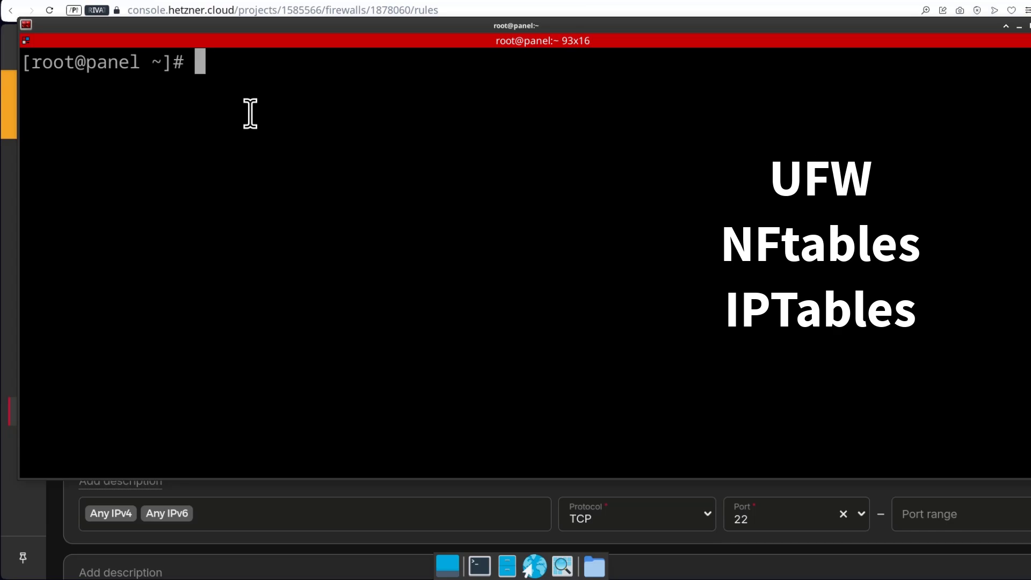
type("service nginx status")
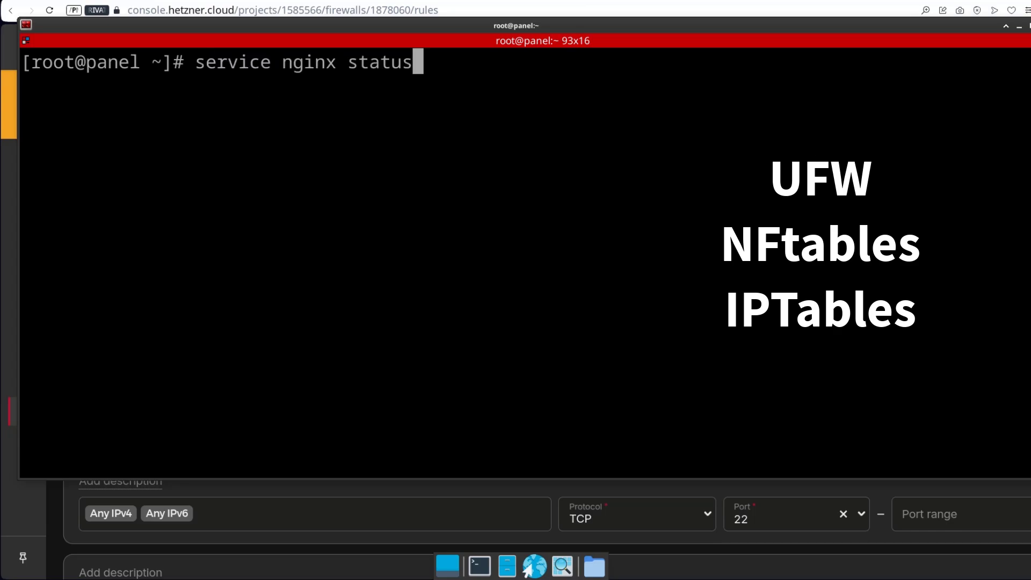
key("BackSpace")
key("BackSpace")
key("BackSpace")
key("BackSpace")
key("BackSpace")
key("BackSpace")
key("BackSpace")
key("BackSpace")
type("ftables status")
key("Return")
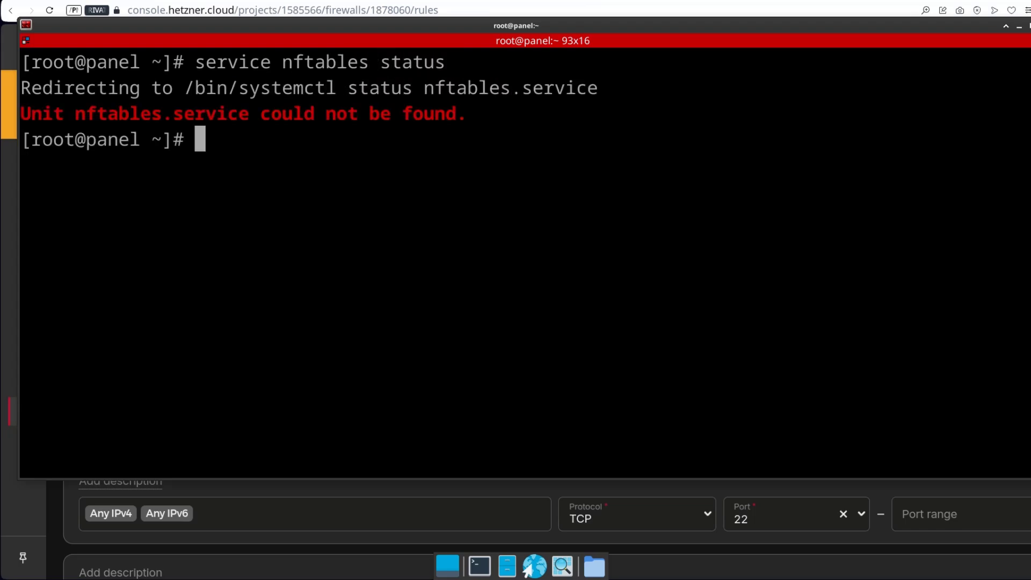
- Edit the command to 'service firewalld status' and run it, also not found
key("Up")
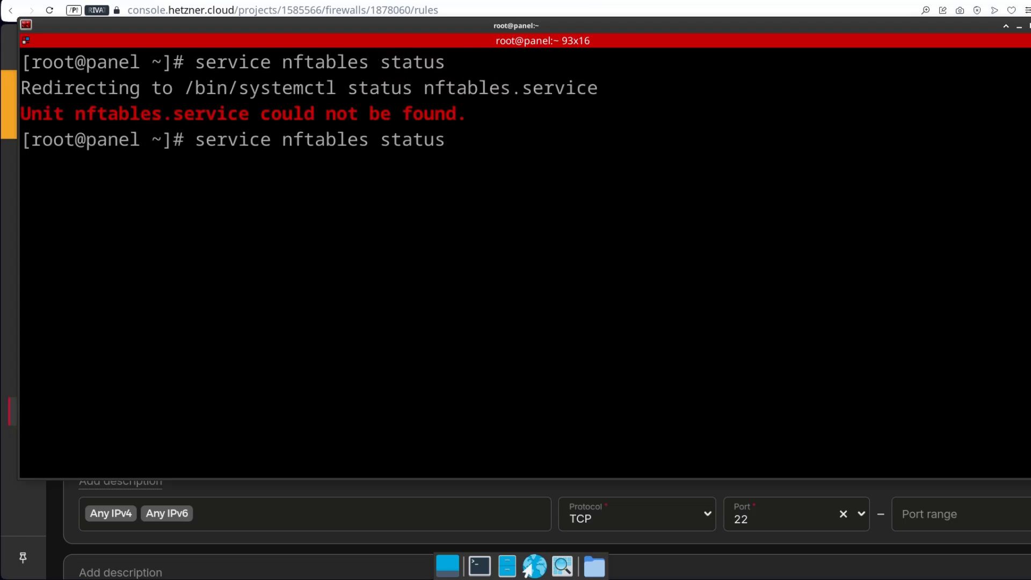
key("Left")
key("Left")
key("Left")
key("Left")
key("Left")
key("Left")
key("BackSpace")
key("BackSpace")
key("BackSpace")
key("BackSpace")
key("BackSpace")
key("BackSpace")
key("BackSpace")
key("BackSpace")
type("firewalld")
key("Return")
key("Up")
key("Left")
key("Left")
key("Left")
key("BackSpace")
key("BackSpace")
key("BackSpace")
key("BackSpace")
key("BackSpace")
key("BackSpace")
key("BackSpace")
key("BackSpace")
key("BackSpace")
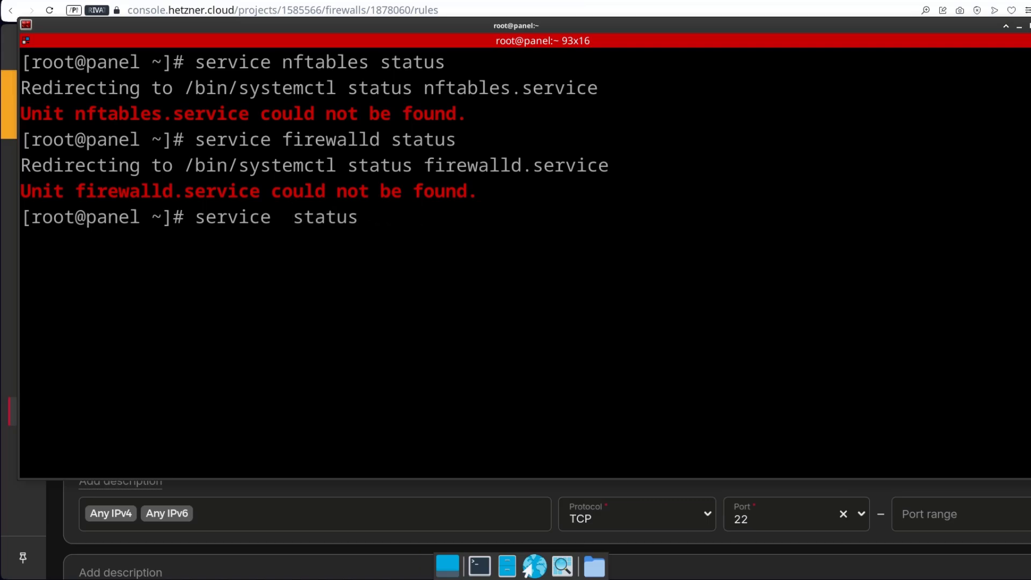
type("iptables")
- Check 'service iptables status', then install nftables via 'dnf install nftables', confirming with y
key("Return")
key("Up")
key("Up")
key("Up")
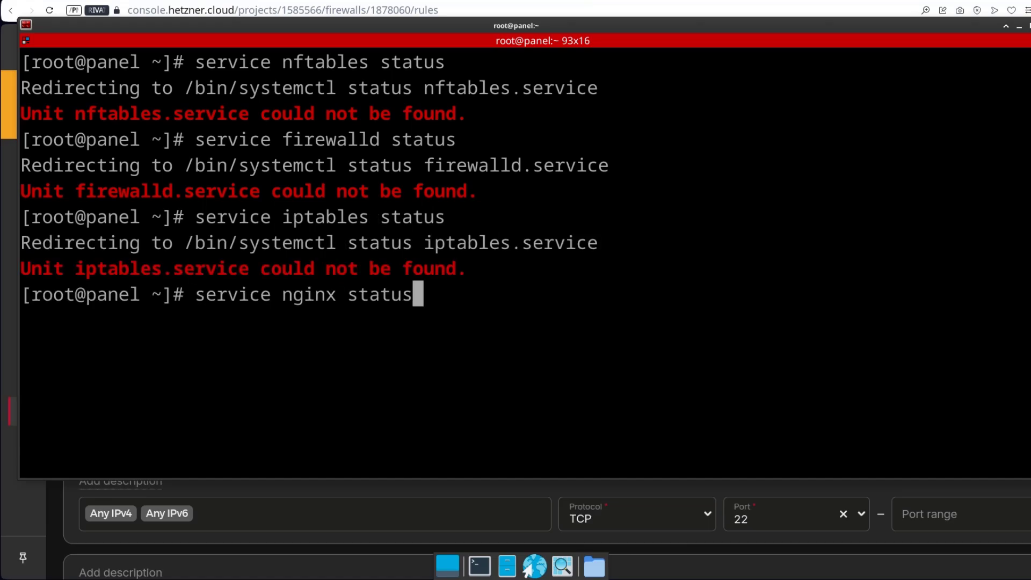
key("Up")
key("Down")
key("Up")
key("BackSpace")
key("BackSpace")
key("BackSpace")
key("BackSpace")
key("BackSpace")
type("nftables")
key("Return")
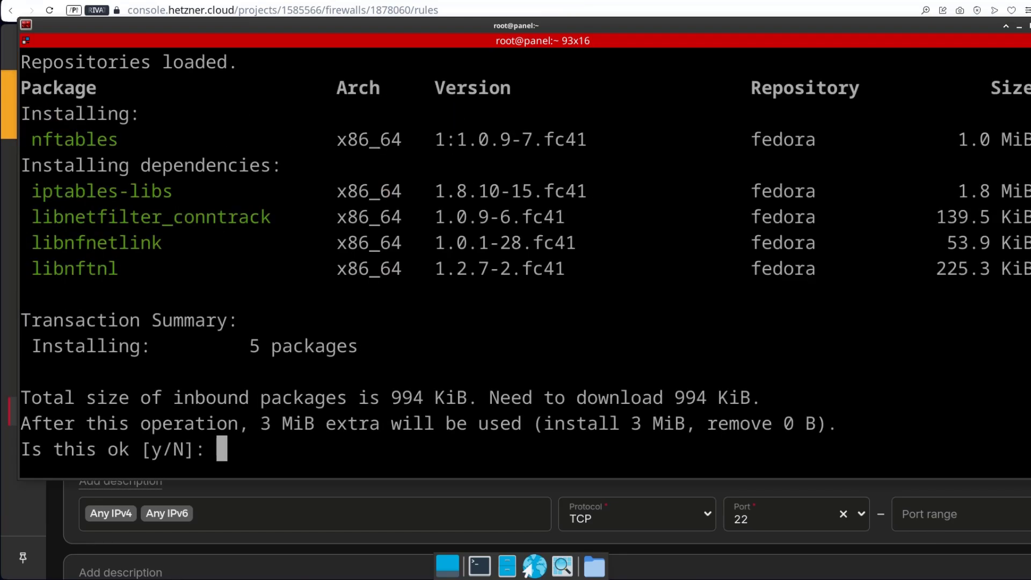
type("y")
key("Return")
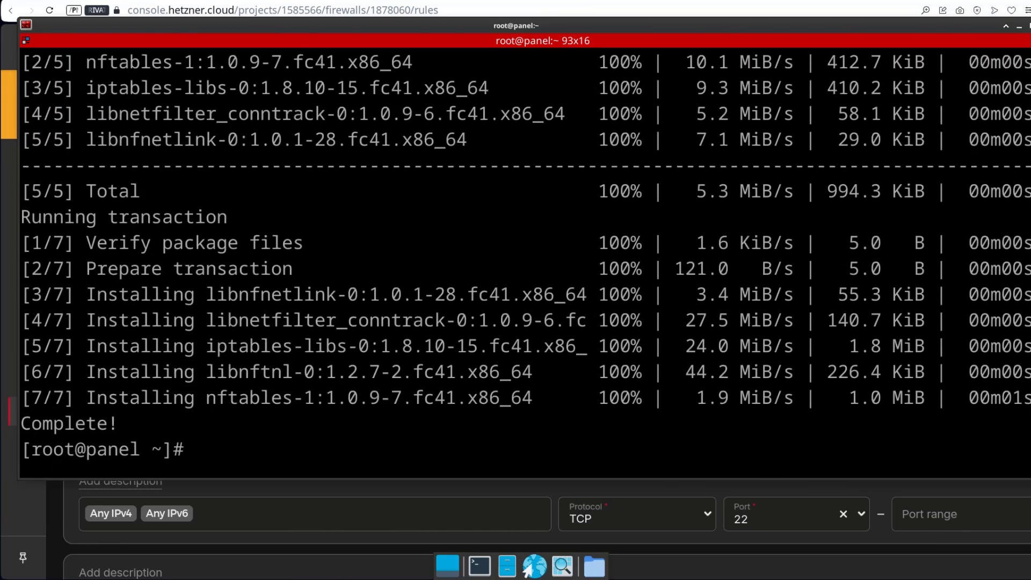
- Add an inbound TCP rule with port 30000 and port range end 32000
left_click(365, 521)
scroll(741, 242, "down", 3)
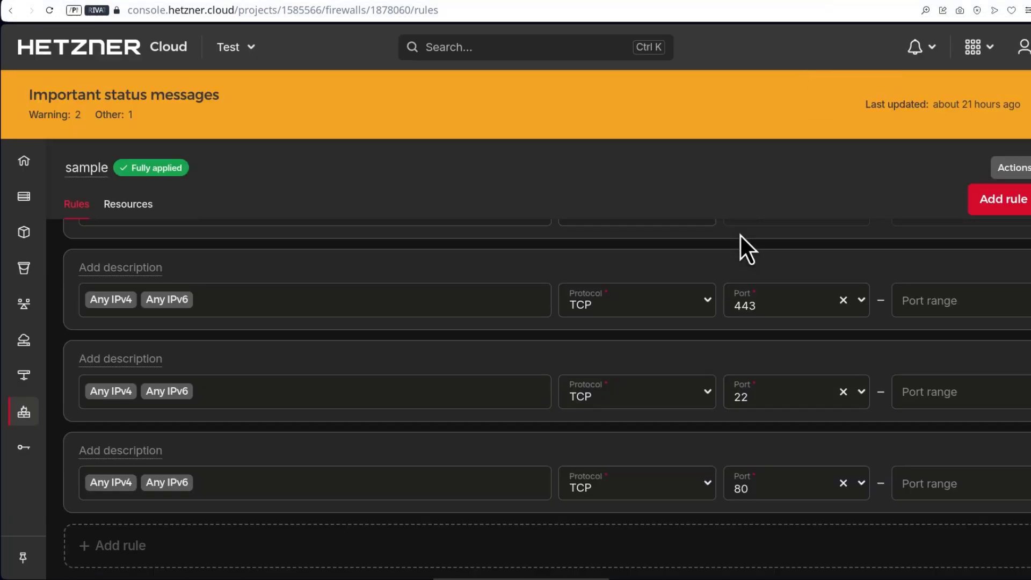
scroll(740, 322, "down", 3)
scroll(484, 378, "up", 3)
scroll(358, 364, "down", 2)
left_click(121, 395)
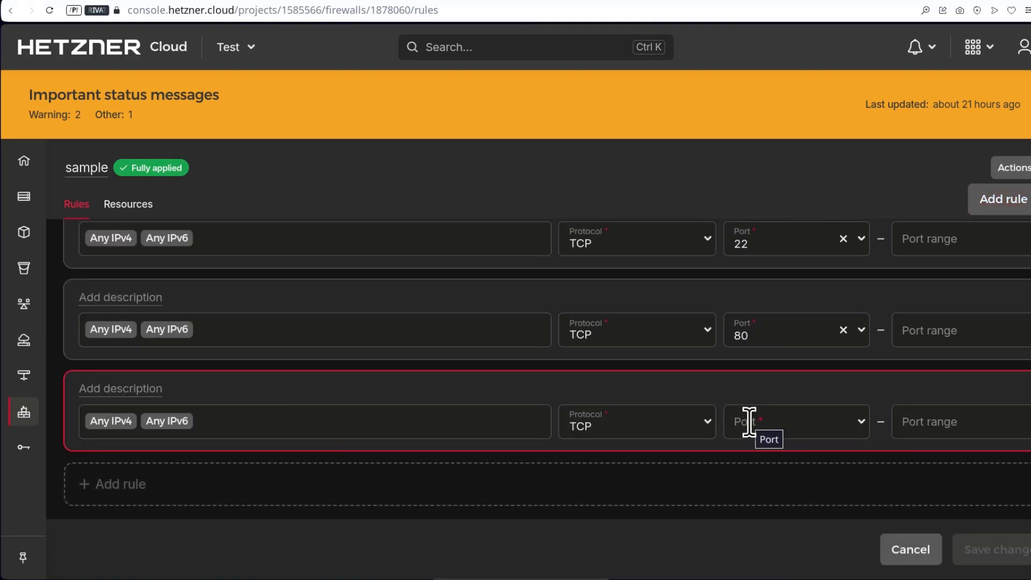
left_click(748, 422)
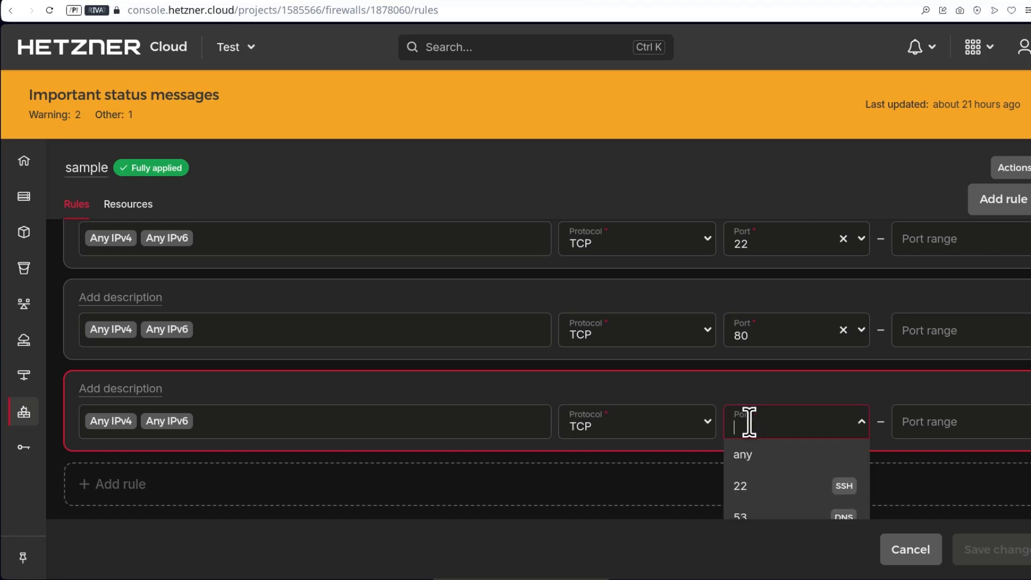
left_click(908, 422)
left_click(783, 424)
type("3")
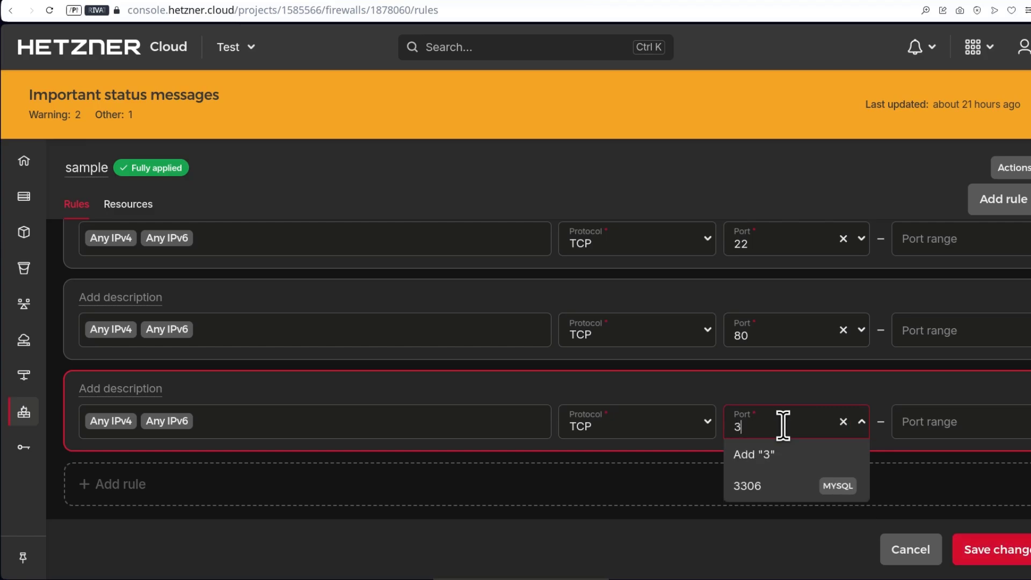
type("0000")
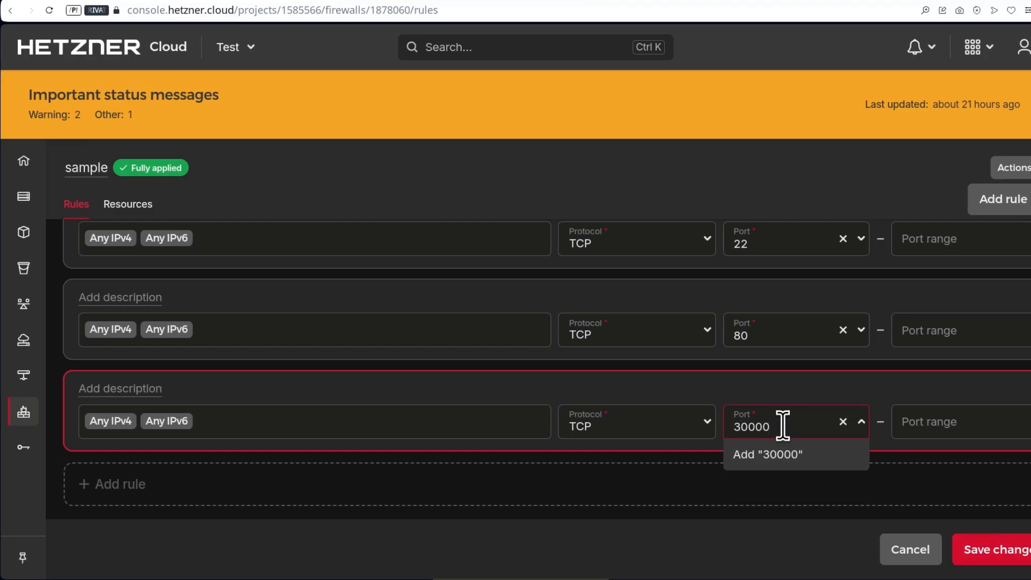
left_click(931, 431)
type("32000")
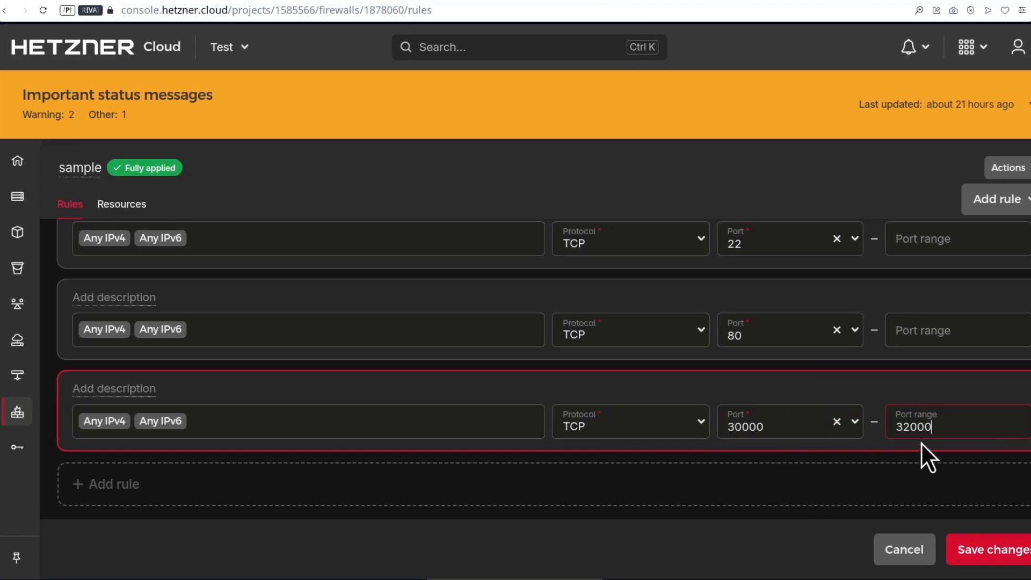
scroll(773, 435, "down", 1)
- Add and then remove an extra empty rule, and save the firewall changes
left_click(97, 418)
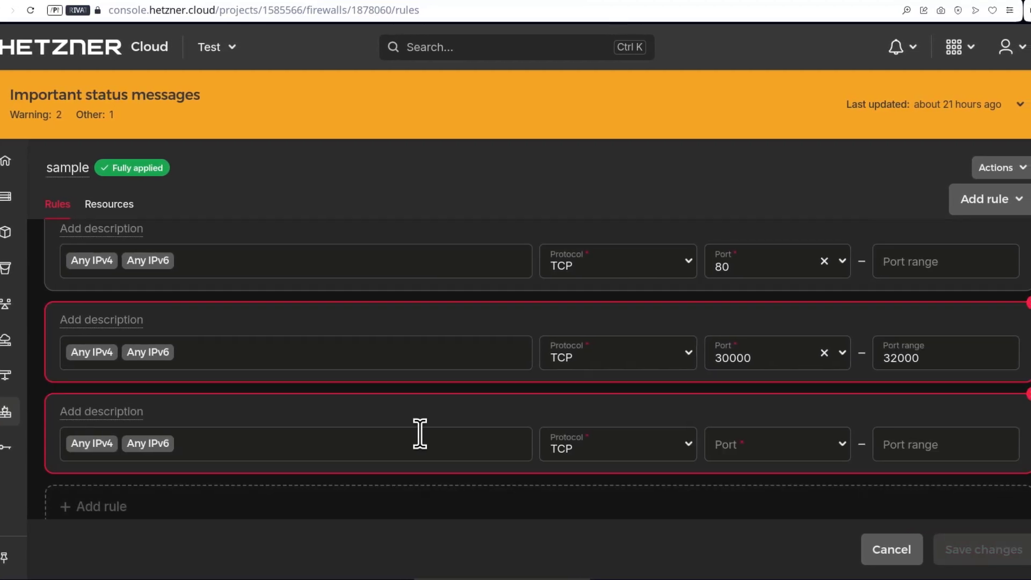
scroll(419, 432, "down", 1)
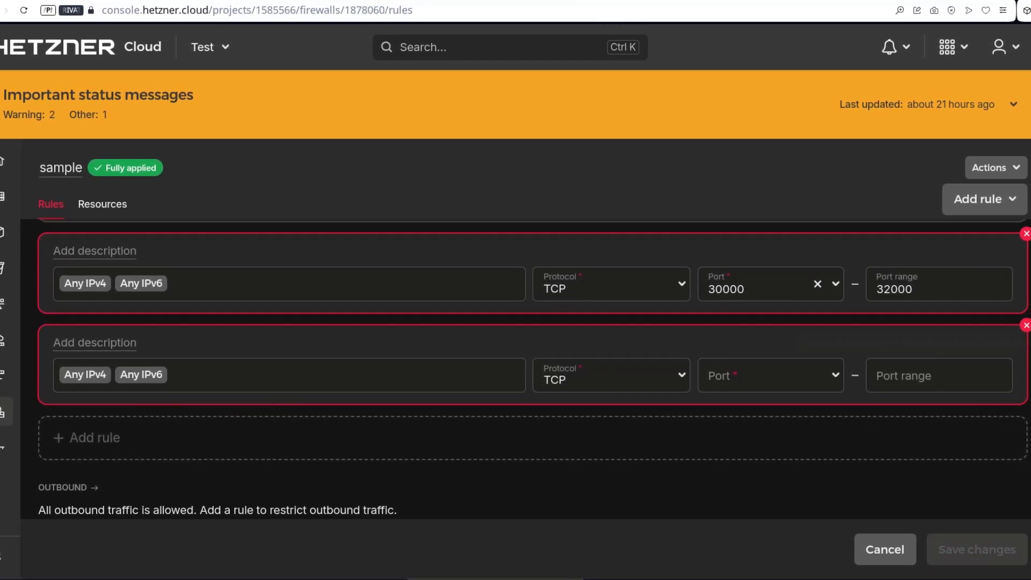
left_click(1025, 325)
left_click(992, 550)
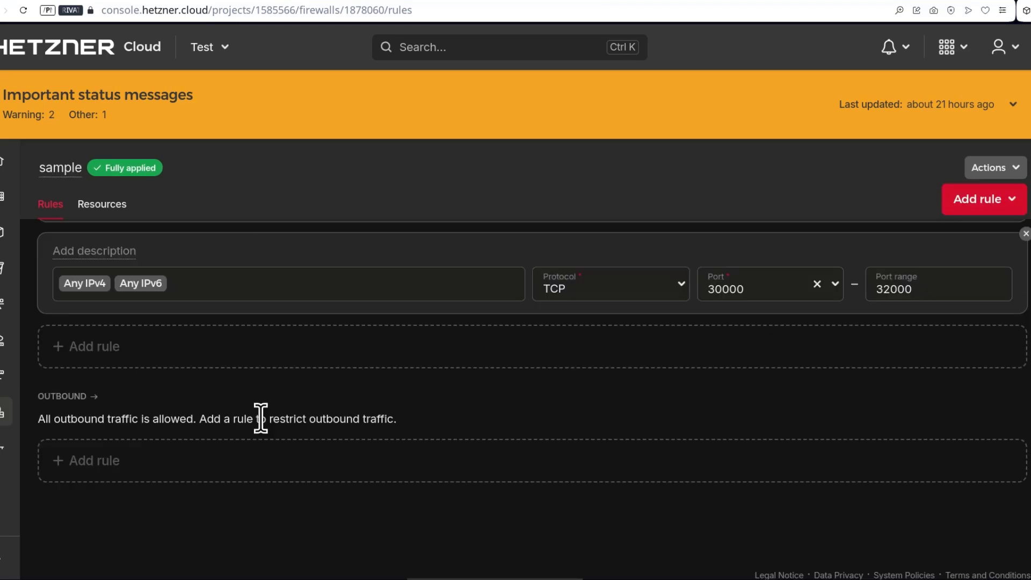
- Draft an inbound TCP port 77 rule with source 192.168.30.89 in place of Any IPv4/IPv6
left_click(192, 279)
left_click(92, 347)
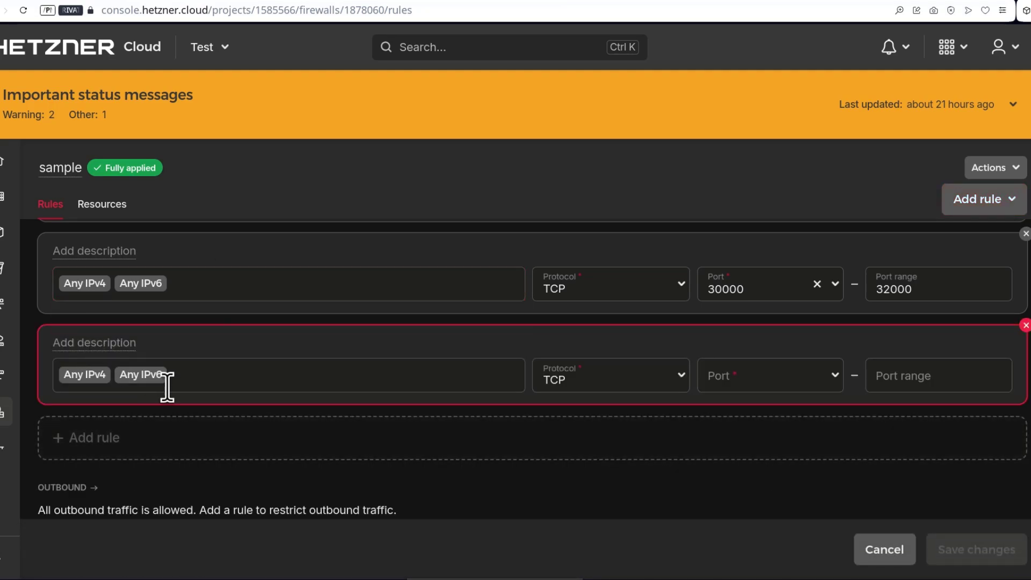
left_click(180, 372)
key("BackSpace")
key("BackSpace")
key("BackSpace")
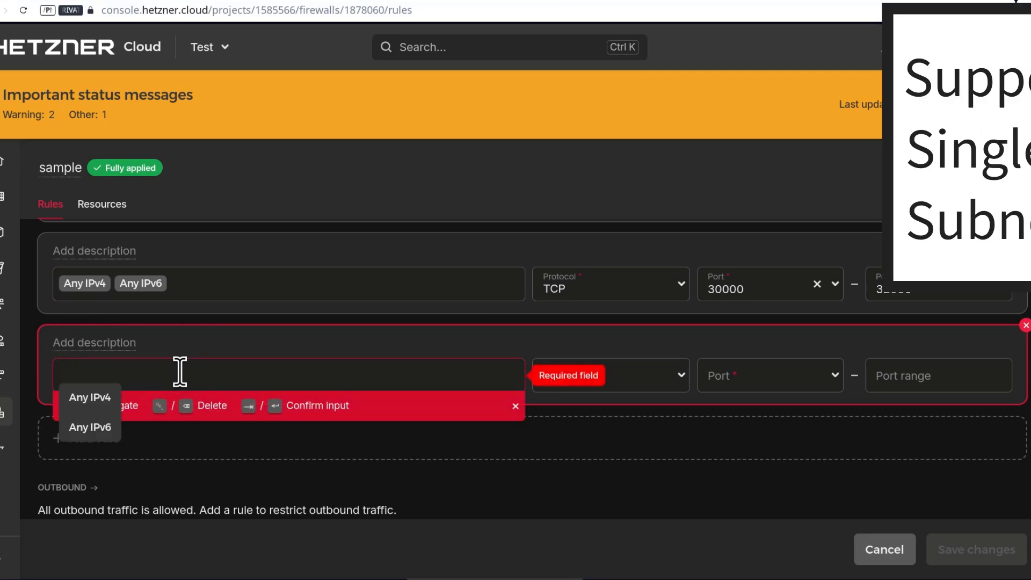
type("http://37.27.243.138,")
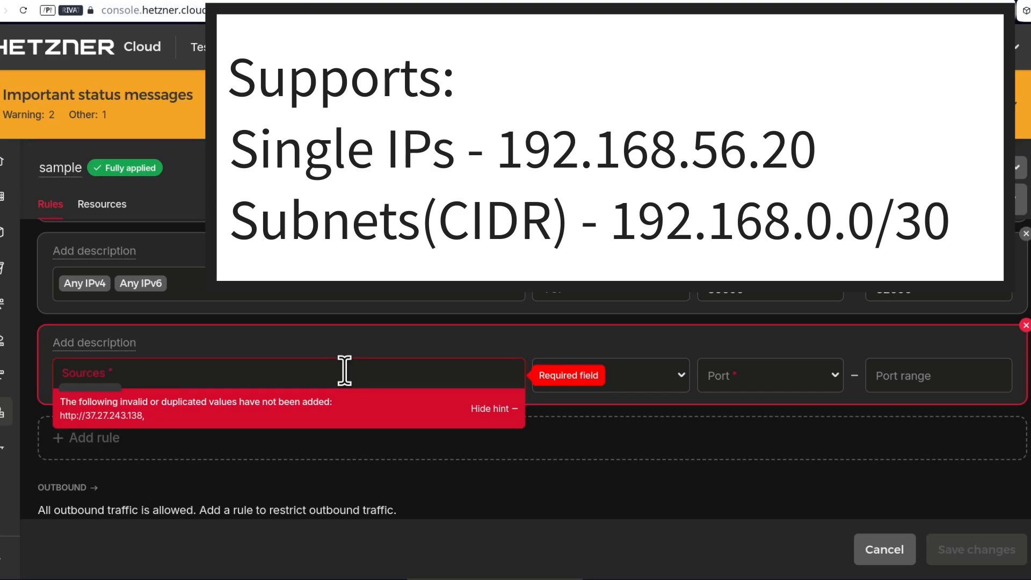
type("1")
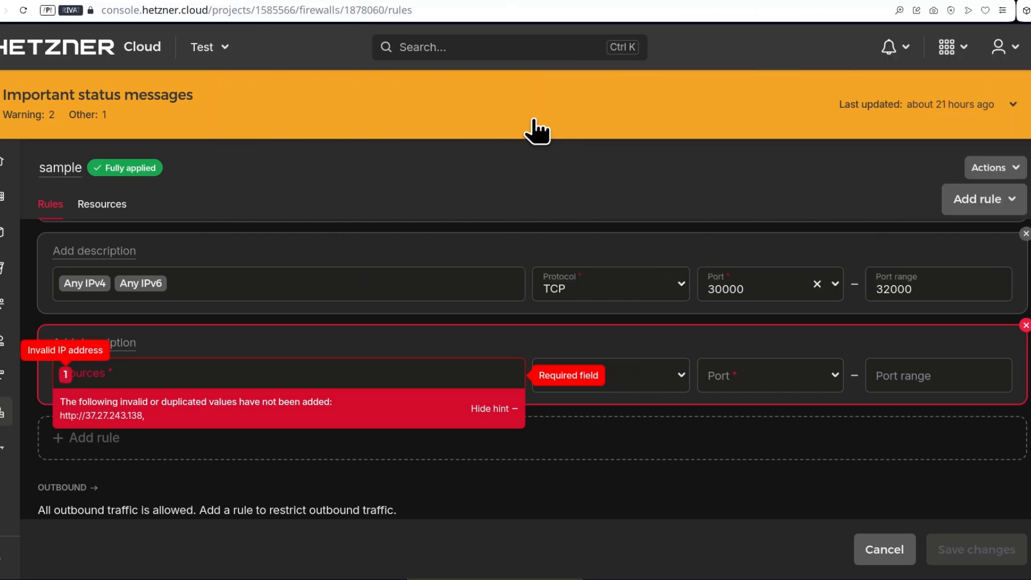
type("92.1")
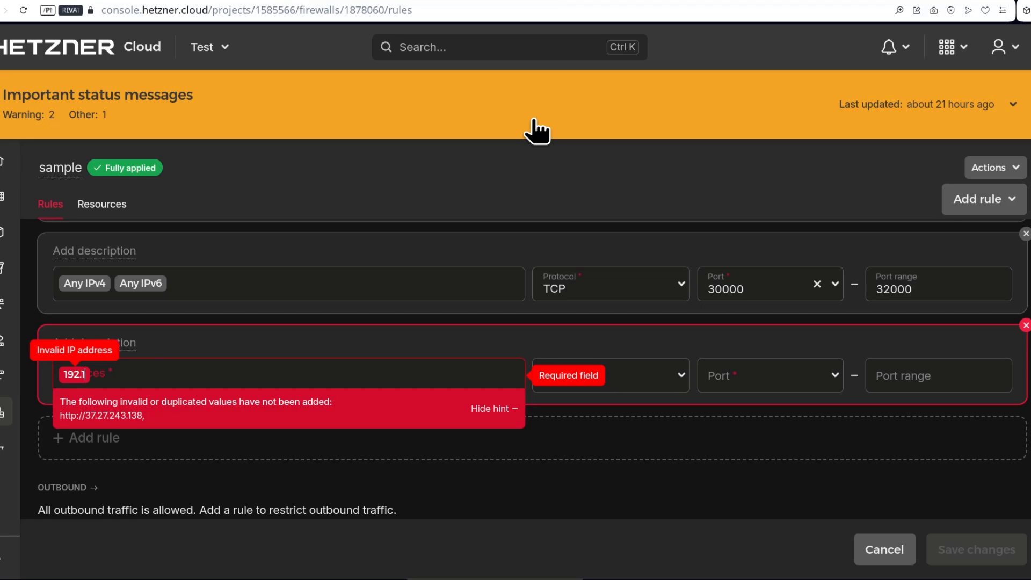
type("68.")
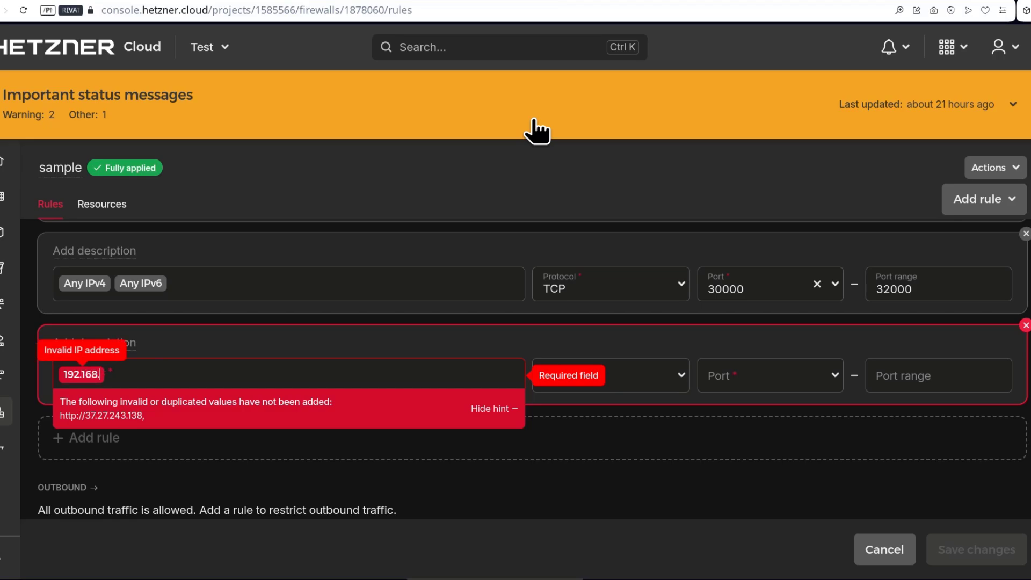
type("30.")
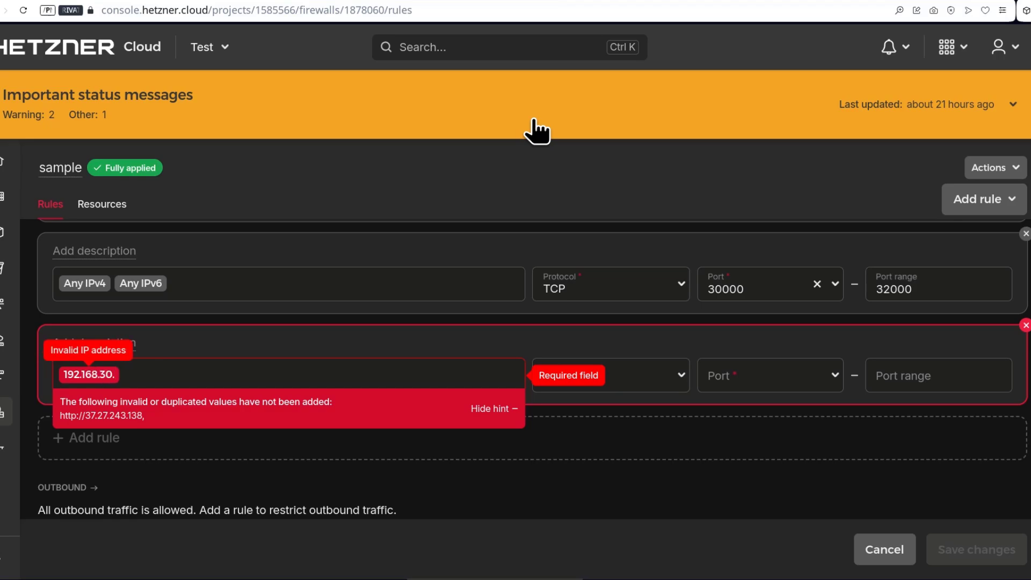
type("89")
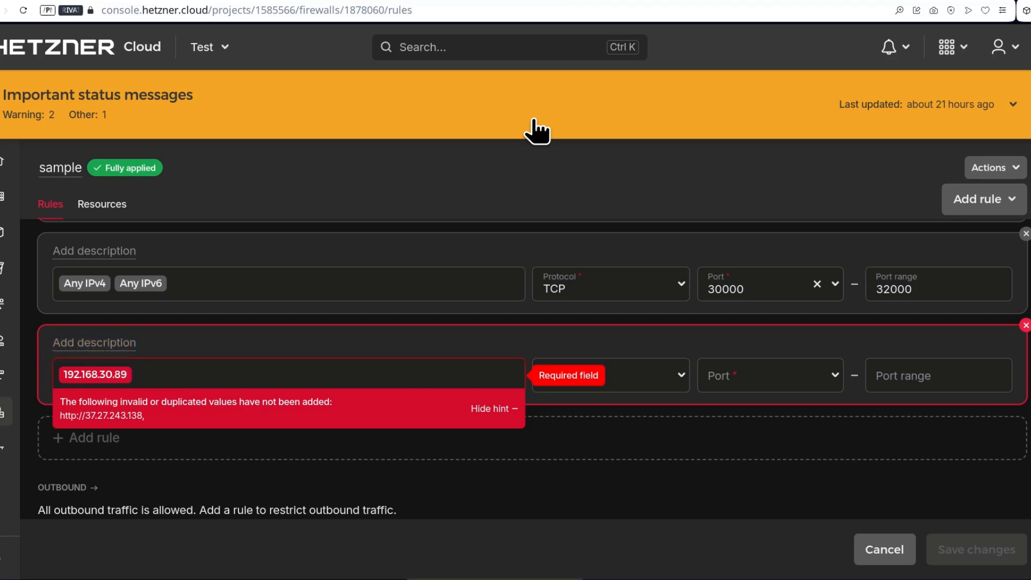
left_click(739, 371)
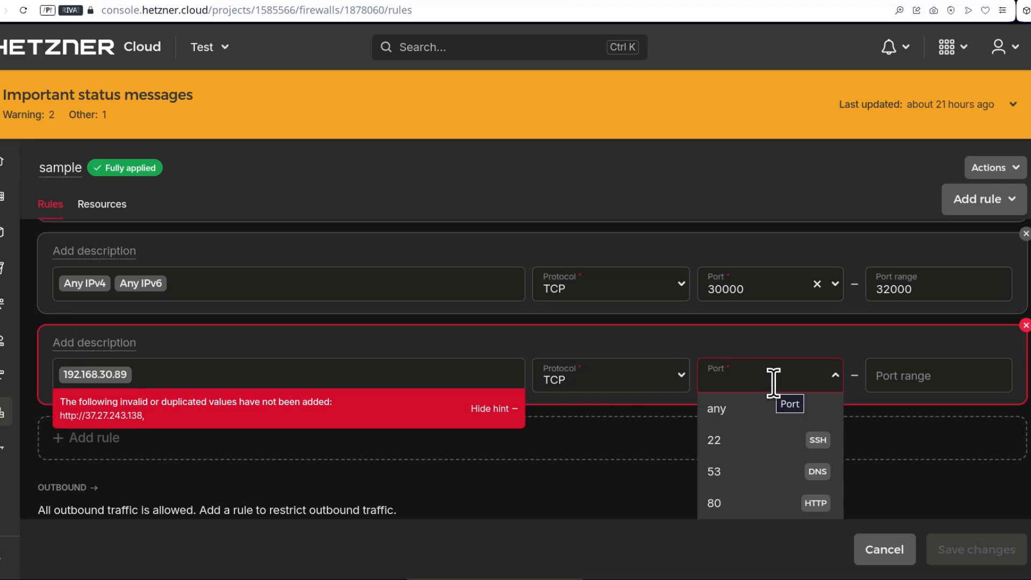
type("77")
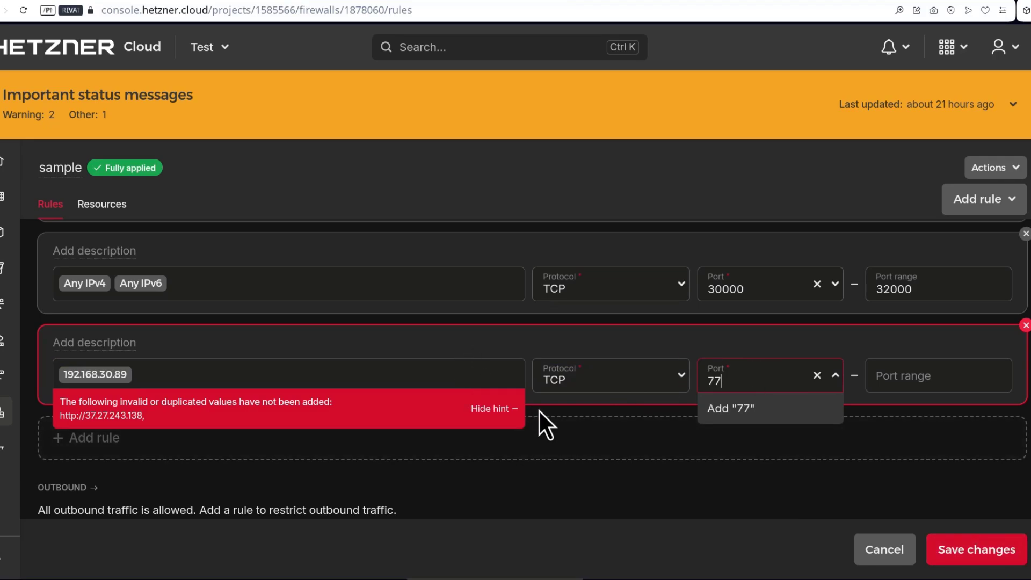
left_click(541, 409)
left_click(494, 409)
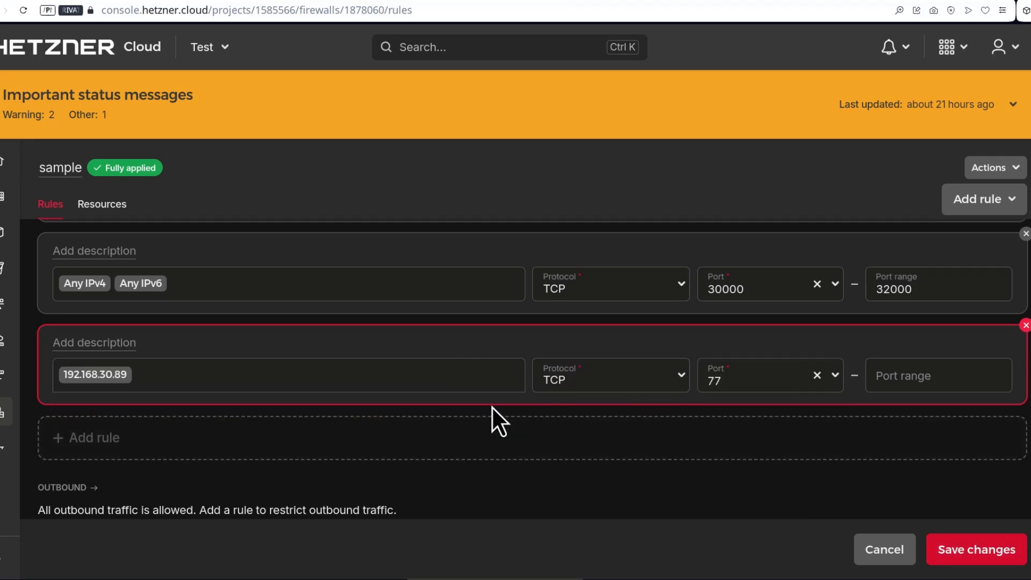
- Show the 'sample' firewall's Resources tab, where it is applied to one server
left_click(102, 204)
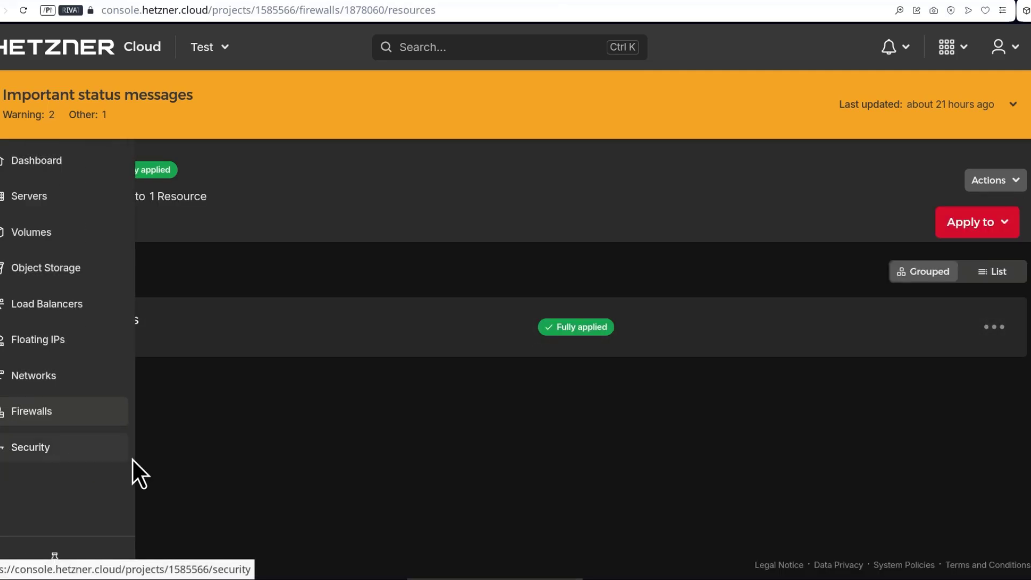